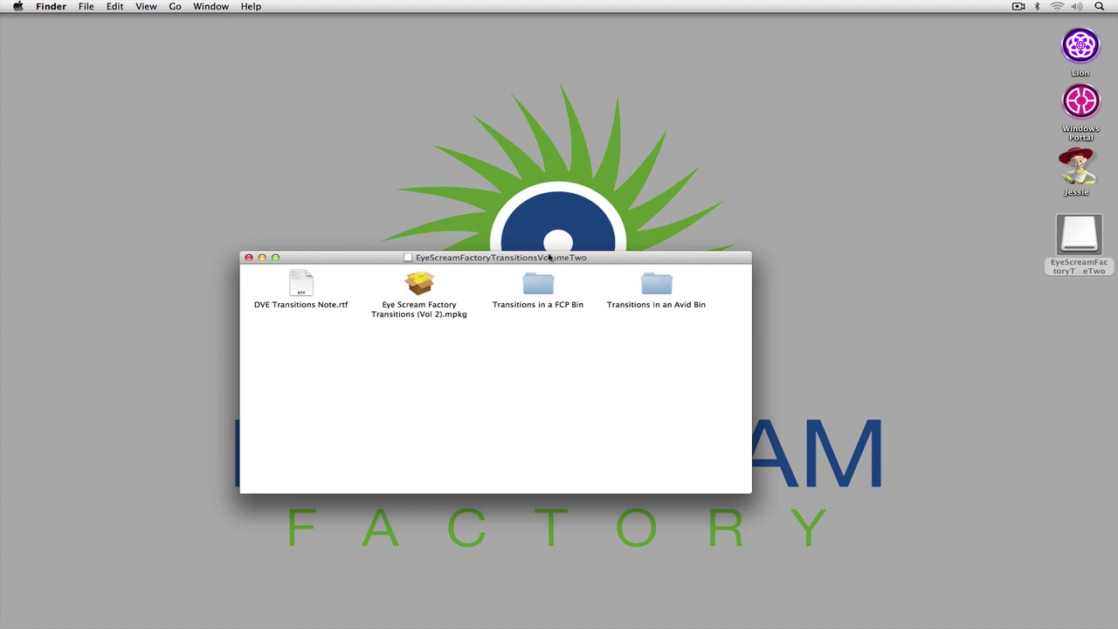
Examine the EyeScreamFactoryTransitionsVolumeTwo disk's note and installer package, and look inside its FCP and Avid bin folders
click(300, 286)
key(space)
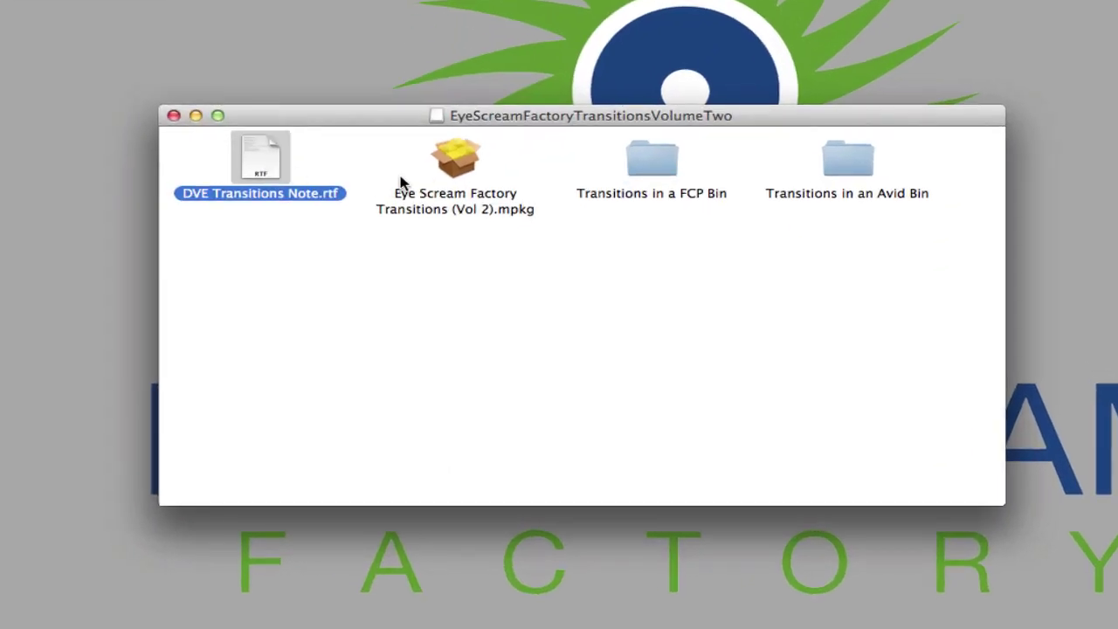
click(424, 186)
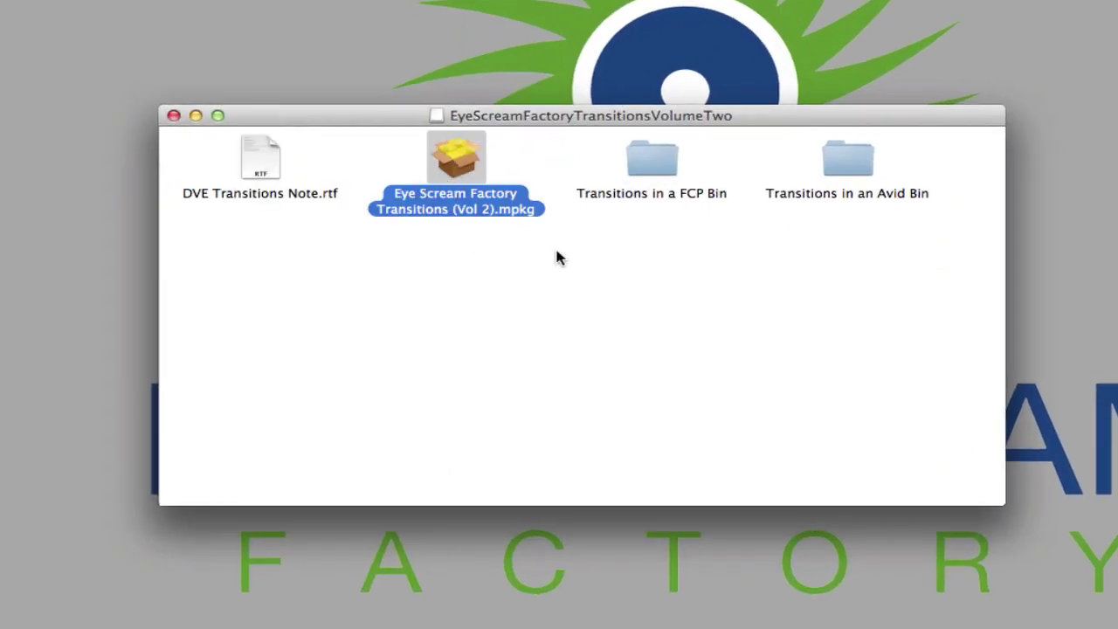
click(659, 155)
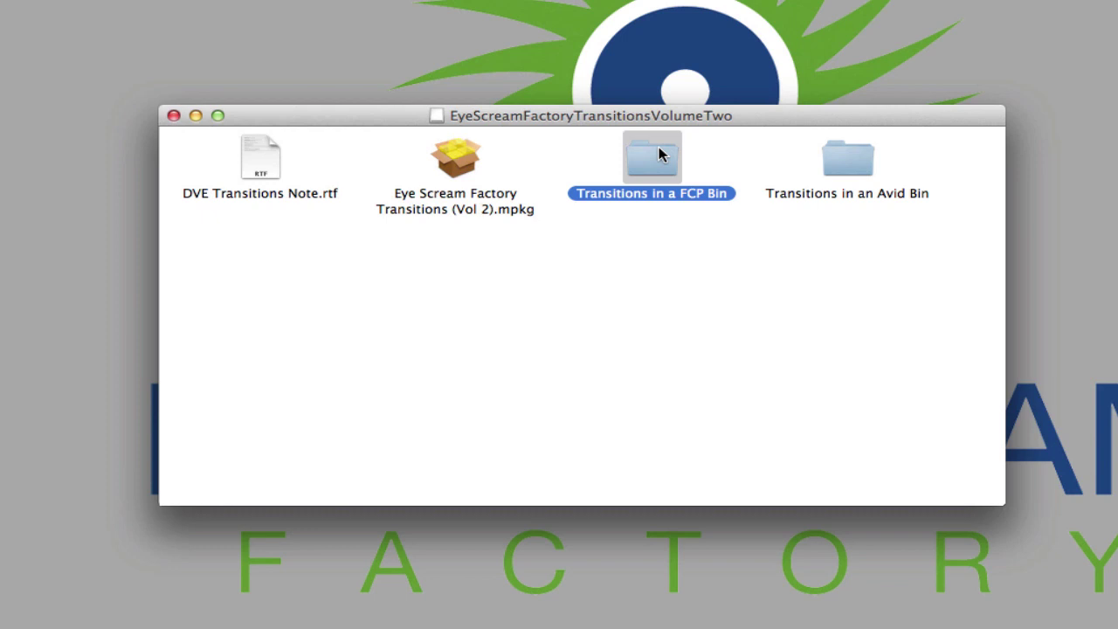
double_click(660, 155)
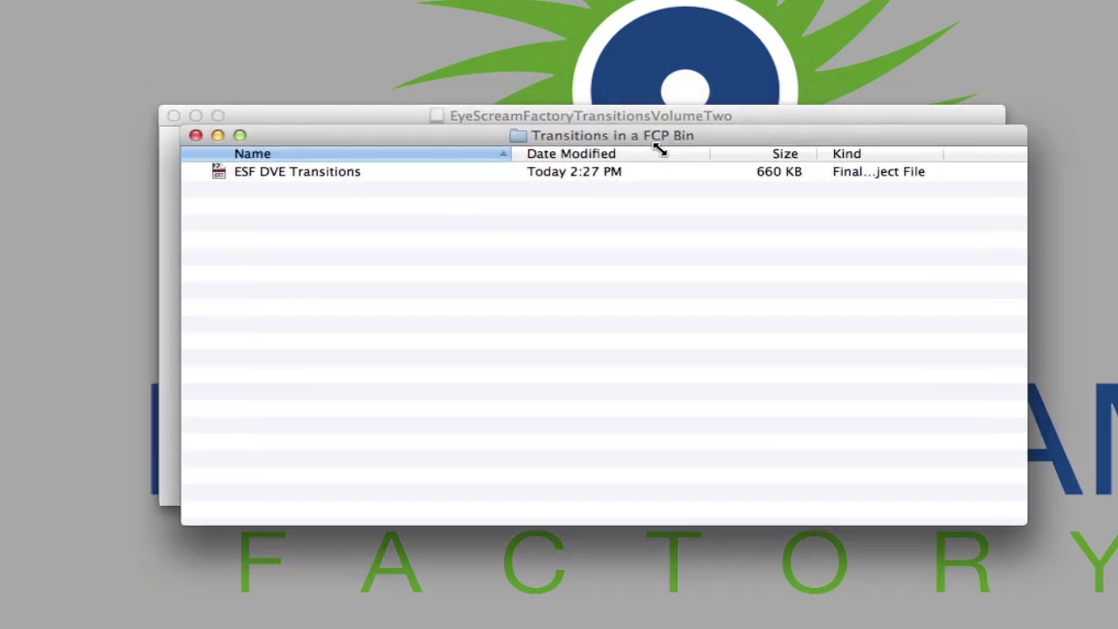
click(254, 174)
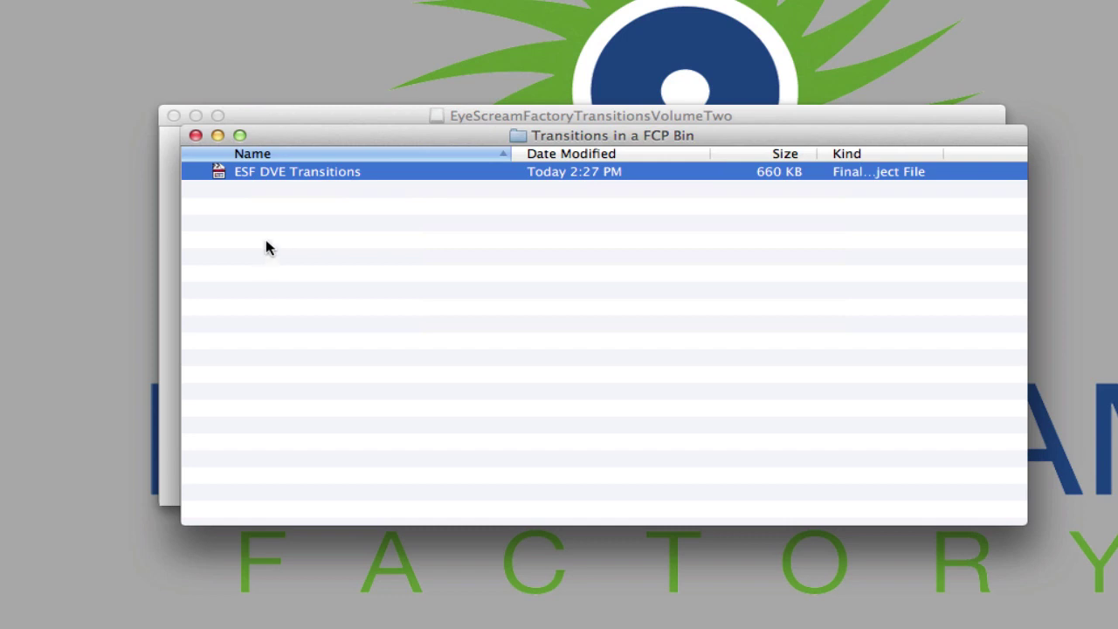
click(196, 135)
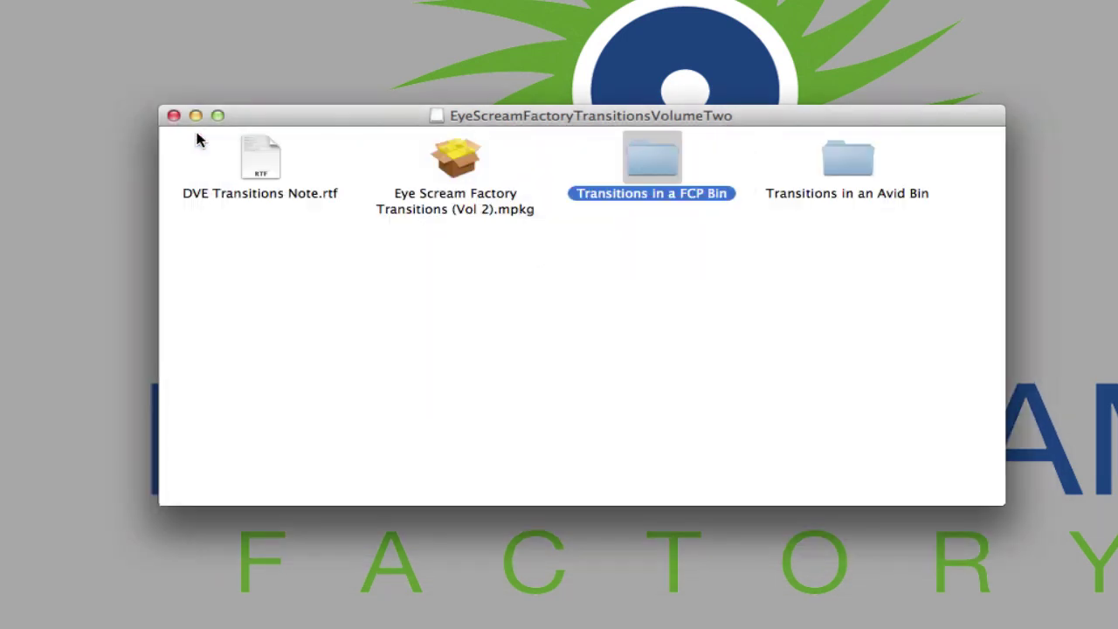
double_click(843, 156)
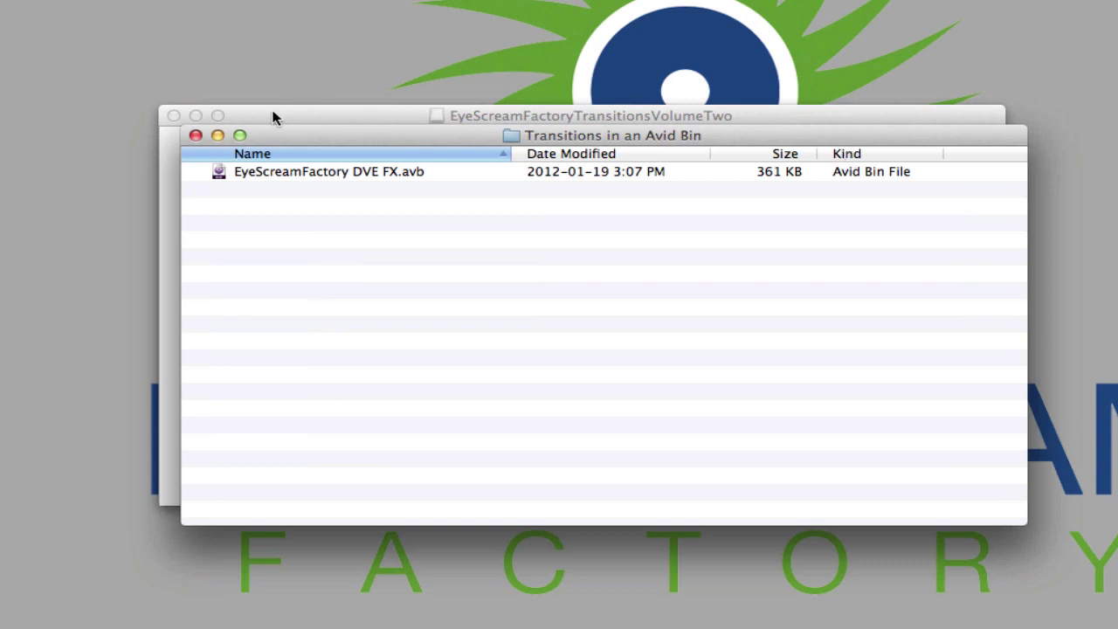
click(196, 136)
Launch the Eye Scream Factory Transitions (Vol 2) installer package and agree to its software license
double_click(471, 161)
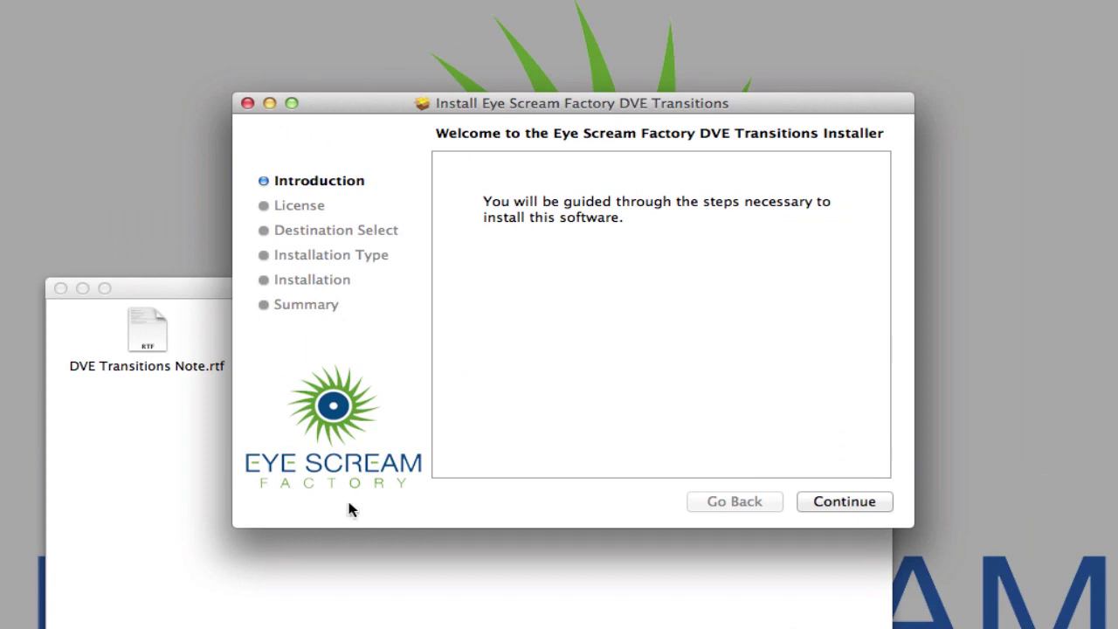
click(846, 503)
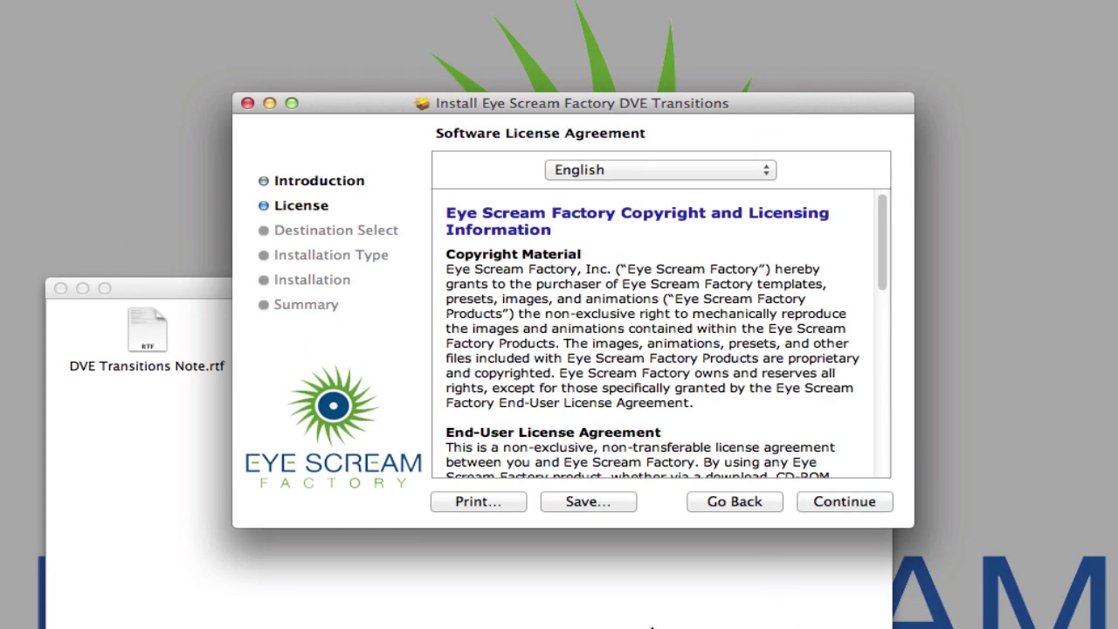
drag(881, 250, 904, 217)
click(841, 511)
click(753, 260)
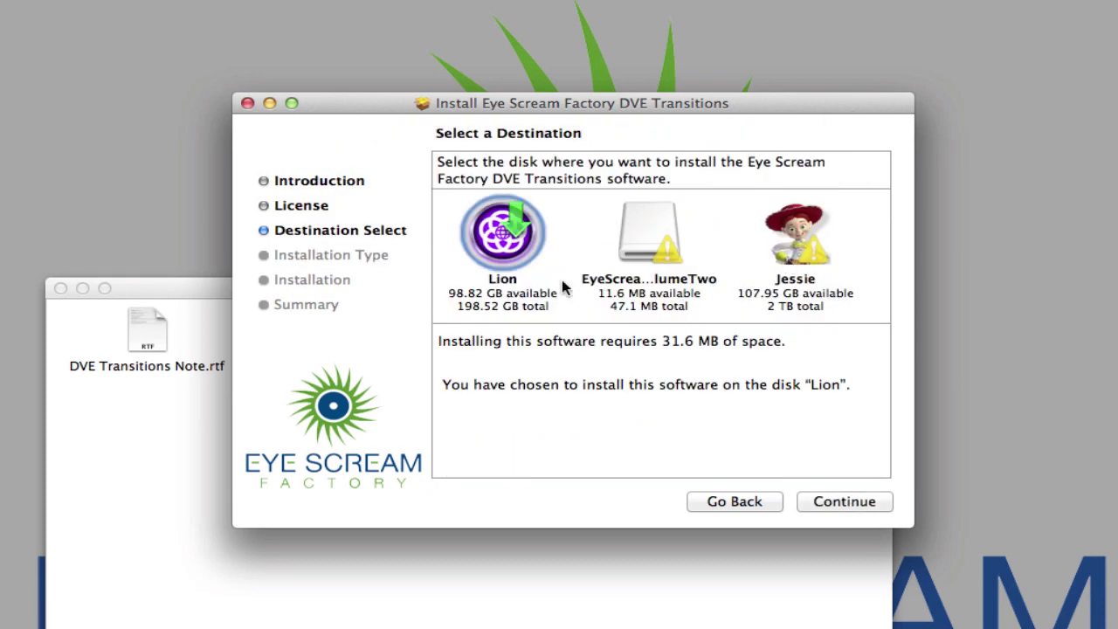
Keep Lion as the installation disk and include the DVE Transitions Avid Bin .avb File and Final Cut Pro 7 Bin packages
click(60, 288)
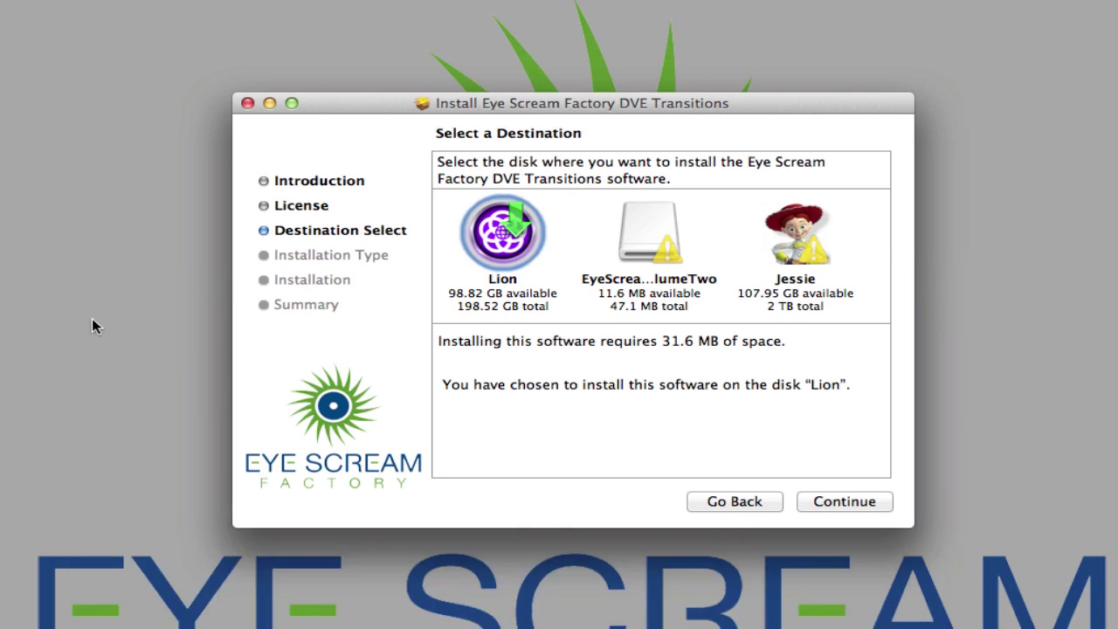
click(856, 504)
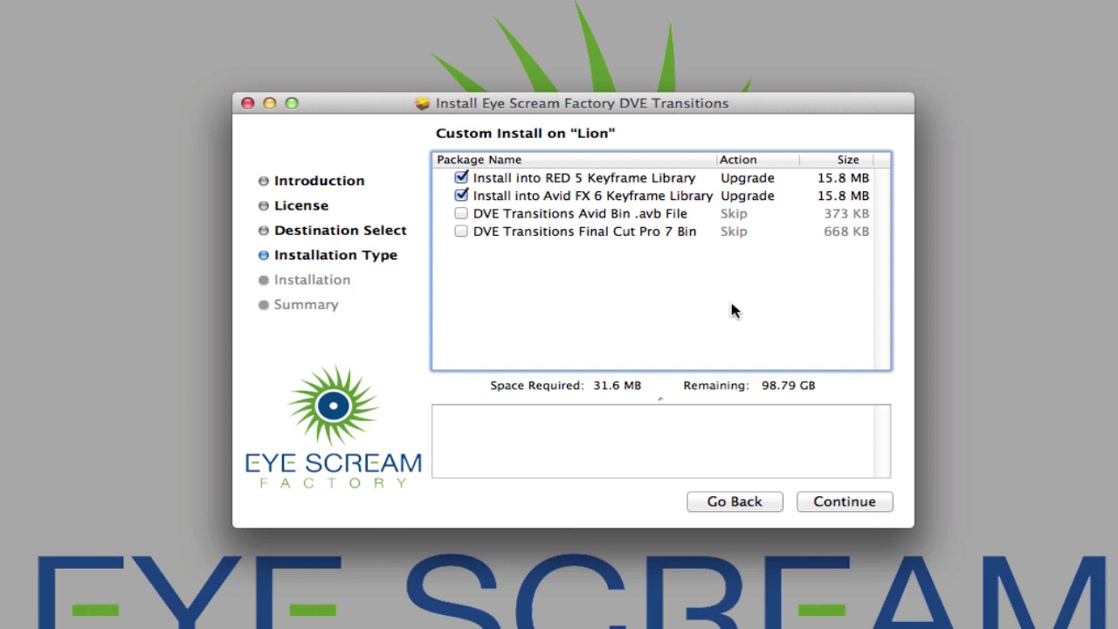
click(461, 213)
click(461, 232)
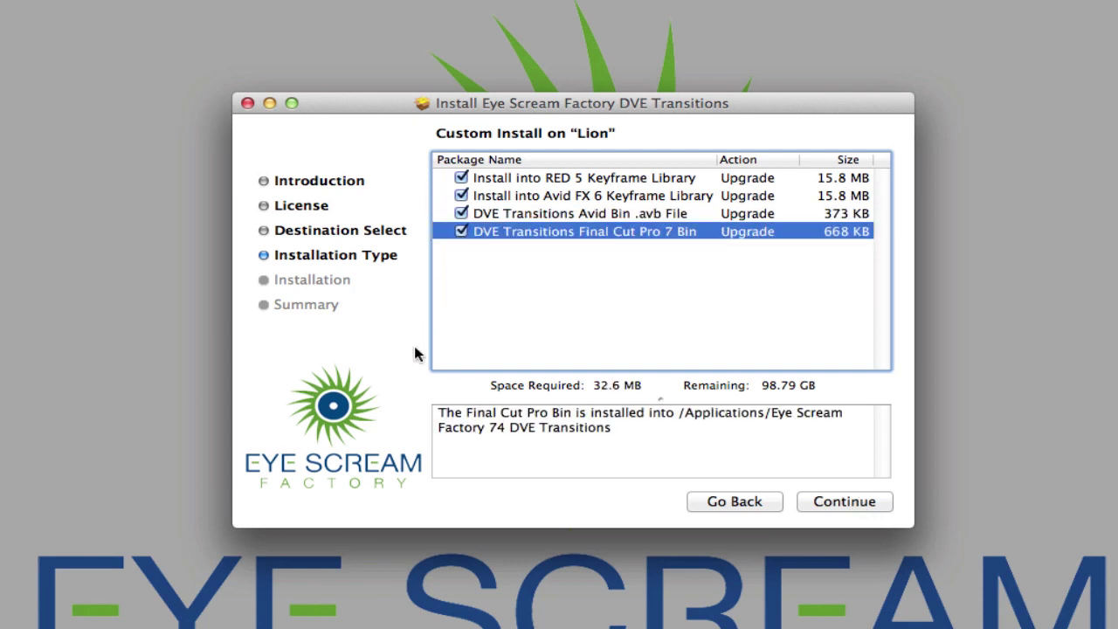
click(846, 509)
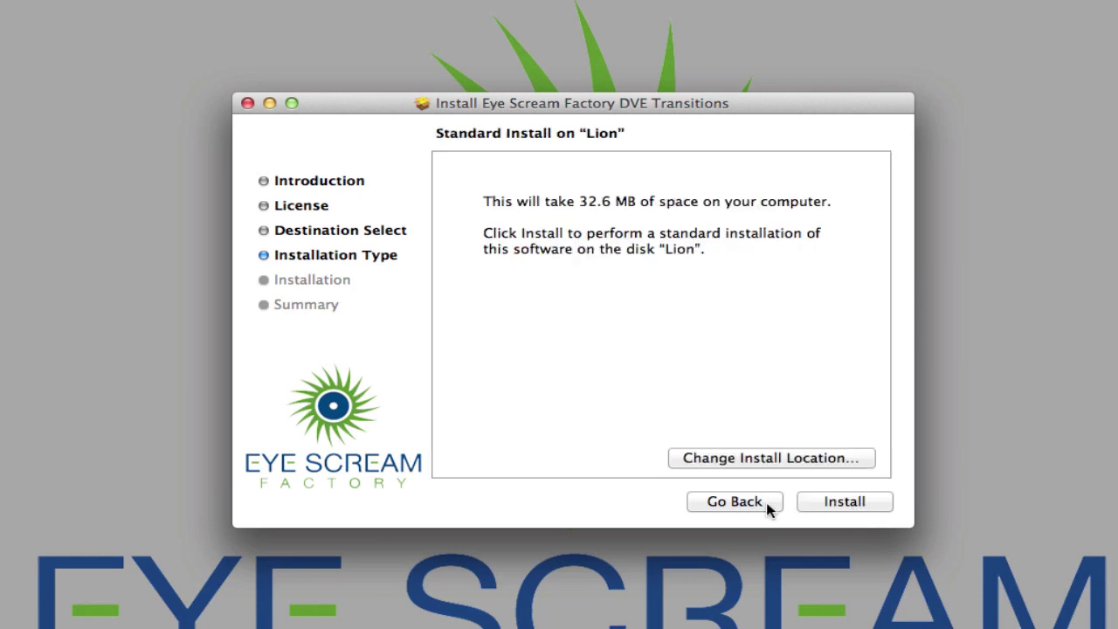
Start the installation and authorize it with the administrator account password
click(859, 502)
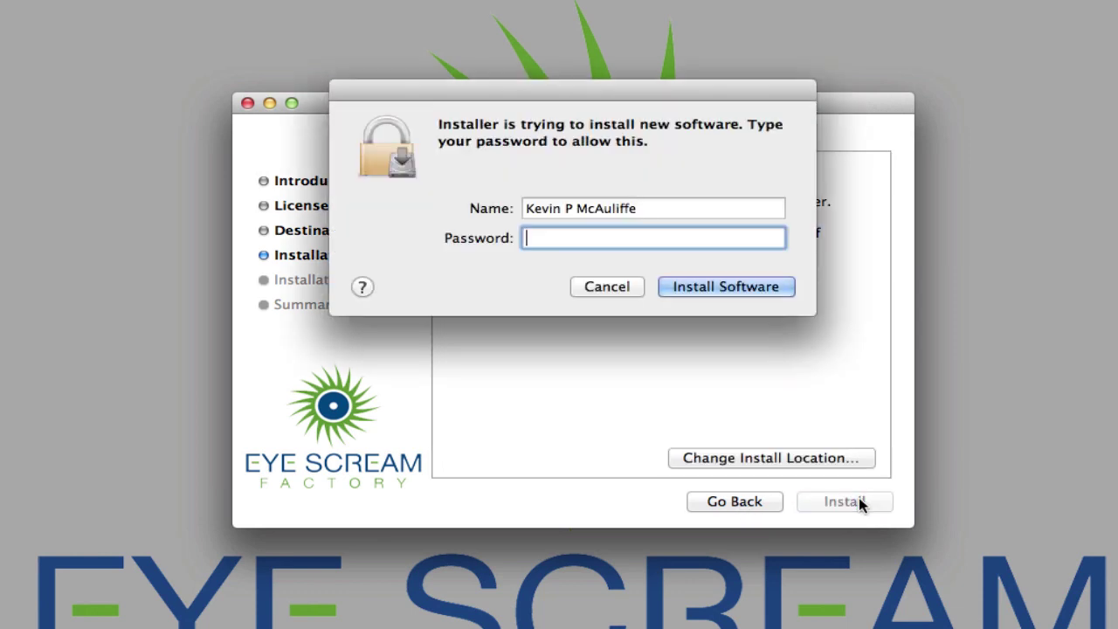
text(********)
key(Return)
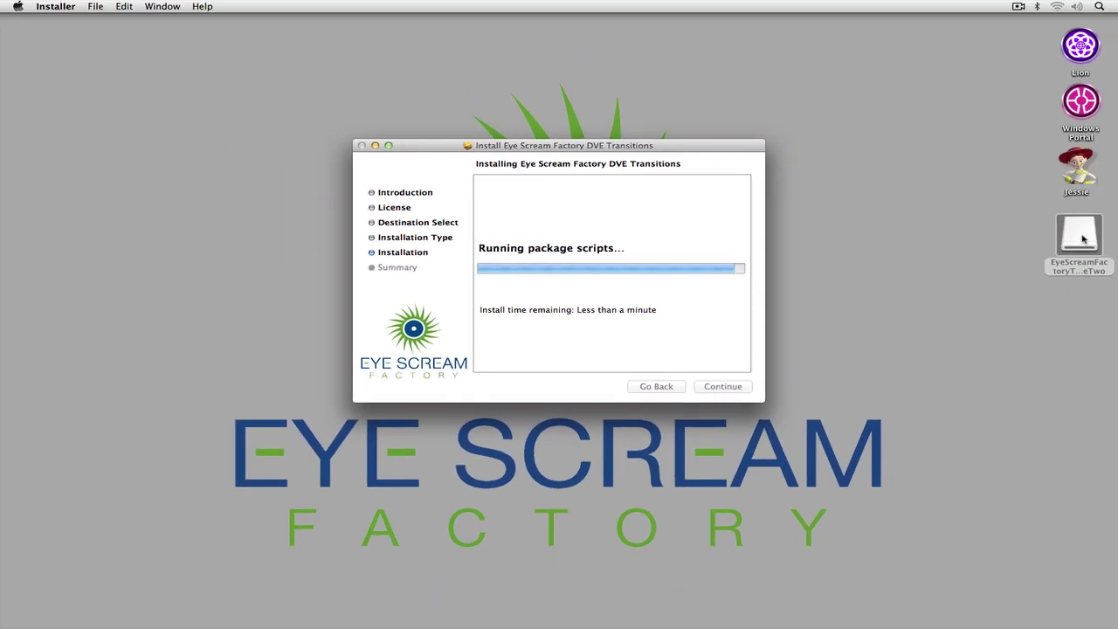
Examine the installed FCP and Avid bins in the Eye Scream Factory 74 DVE Transitions folder, inside Applications on the Lion disk
double_click(1082, 238)
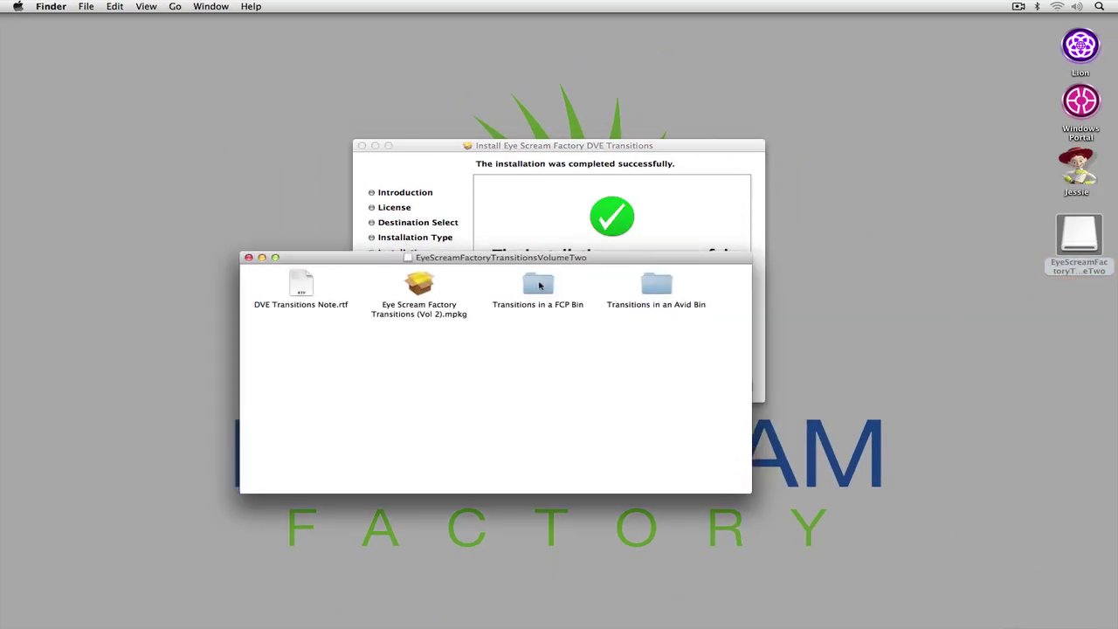
click(249, 258)
double_click(1081, 46)
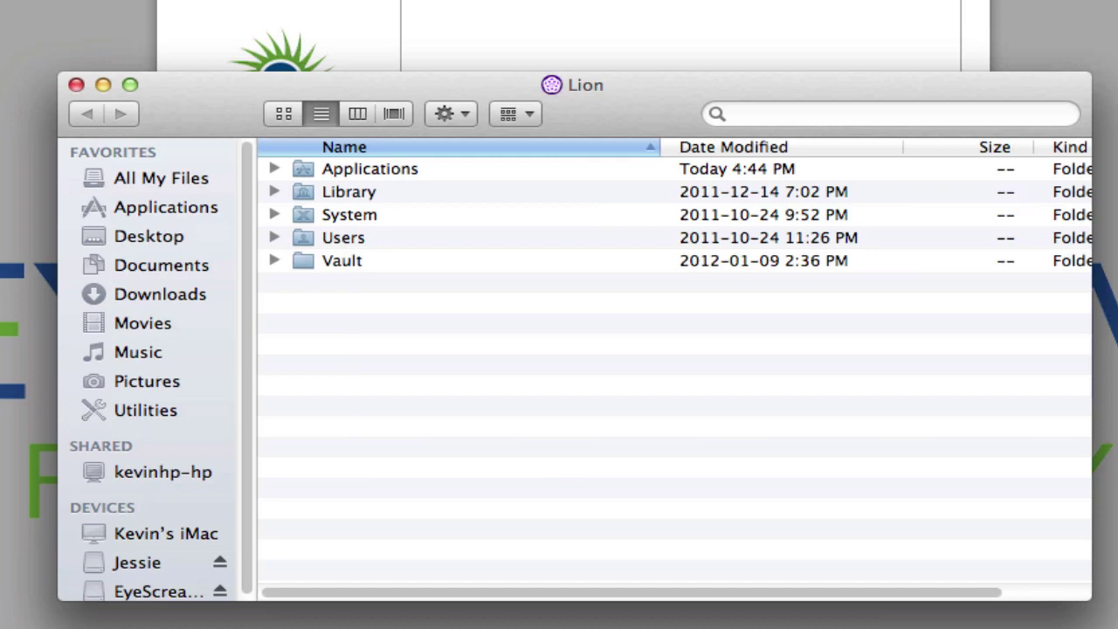
double_click(379, 172)
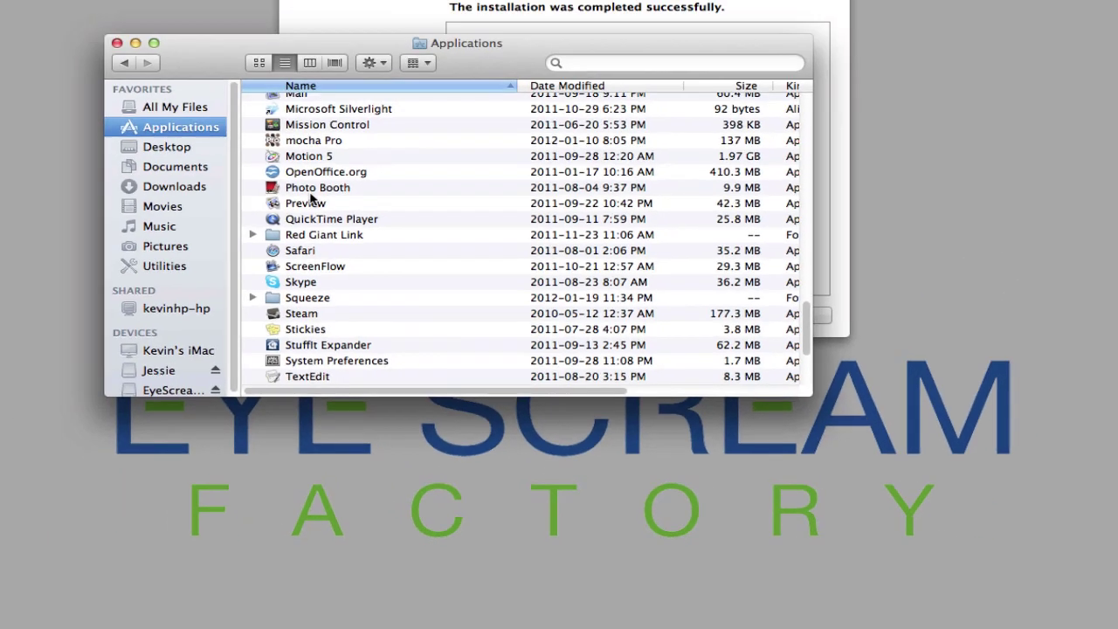
scroll(319, 222, up, 10)
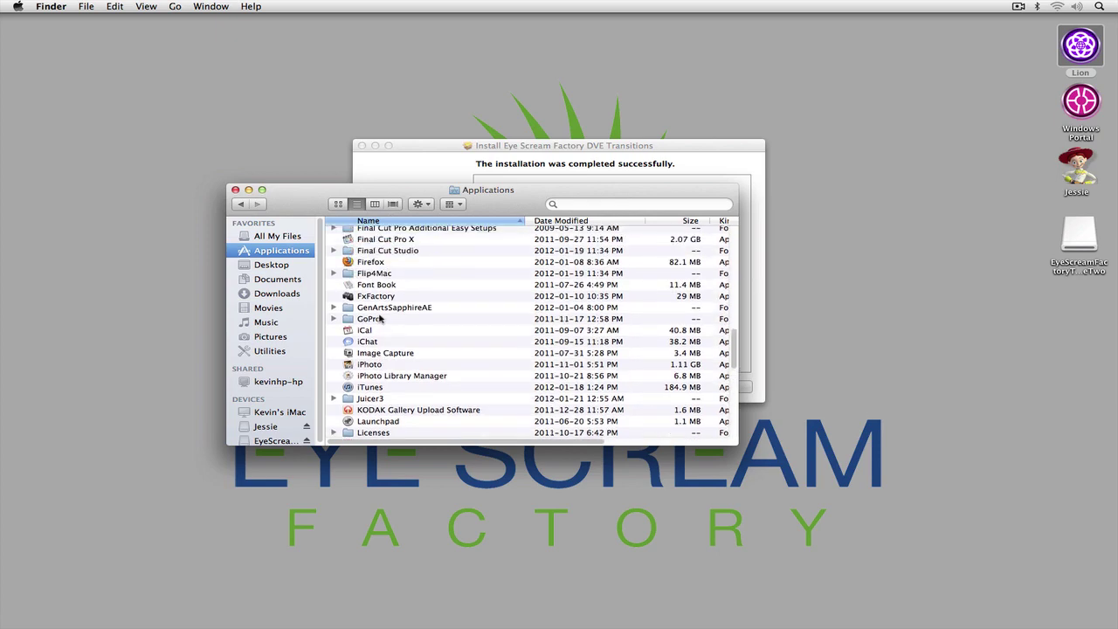
scroll(381, 320, up, 5)
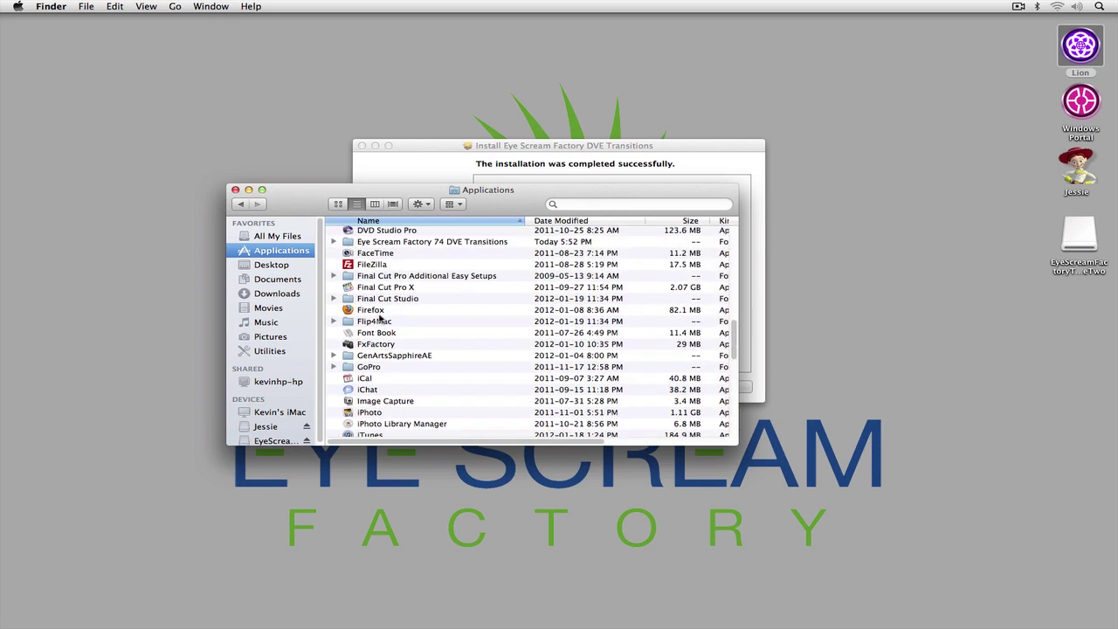
click(384, 277)
double_click(385, 278)
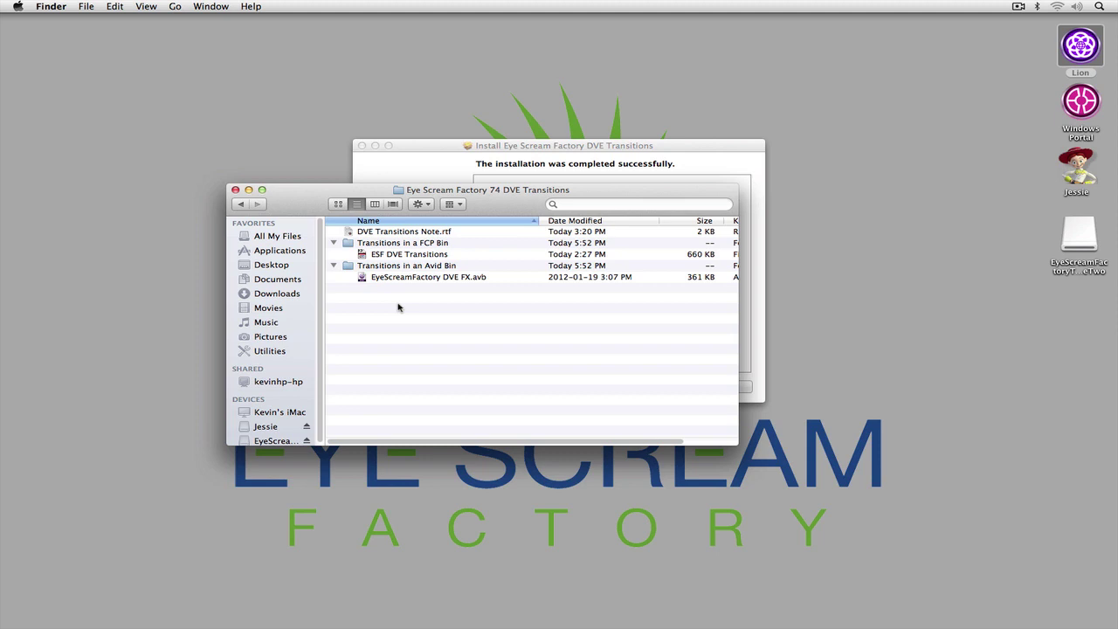
click(235, 190)
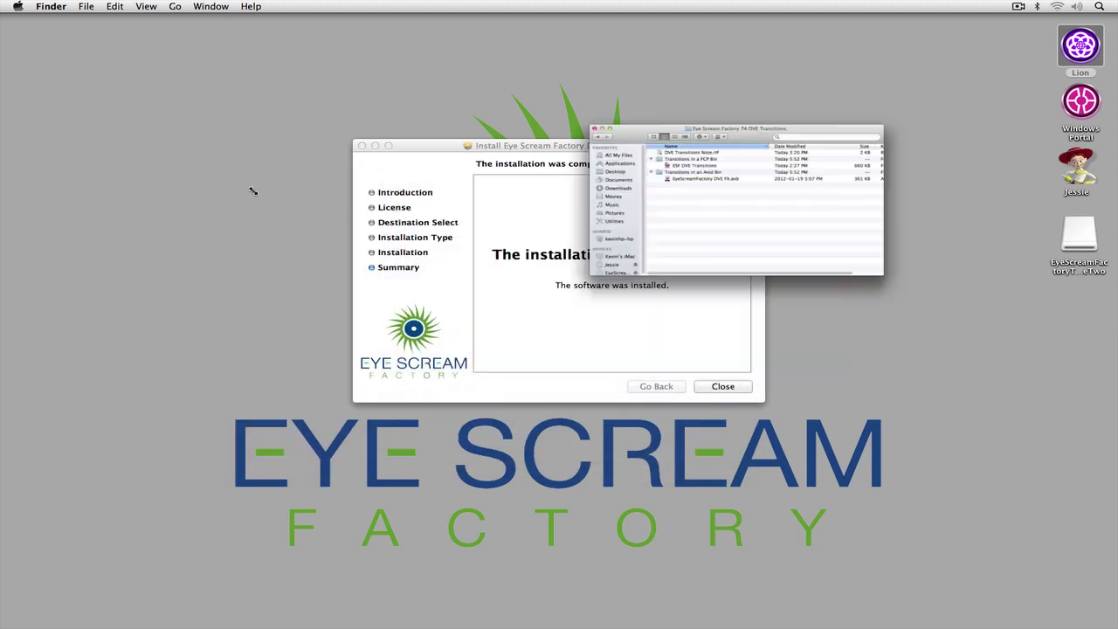
Close the installer and switch to Final Cut Pro
click(713, 387)
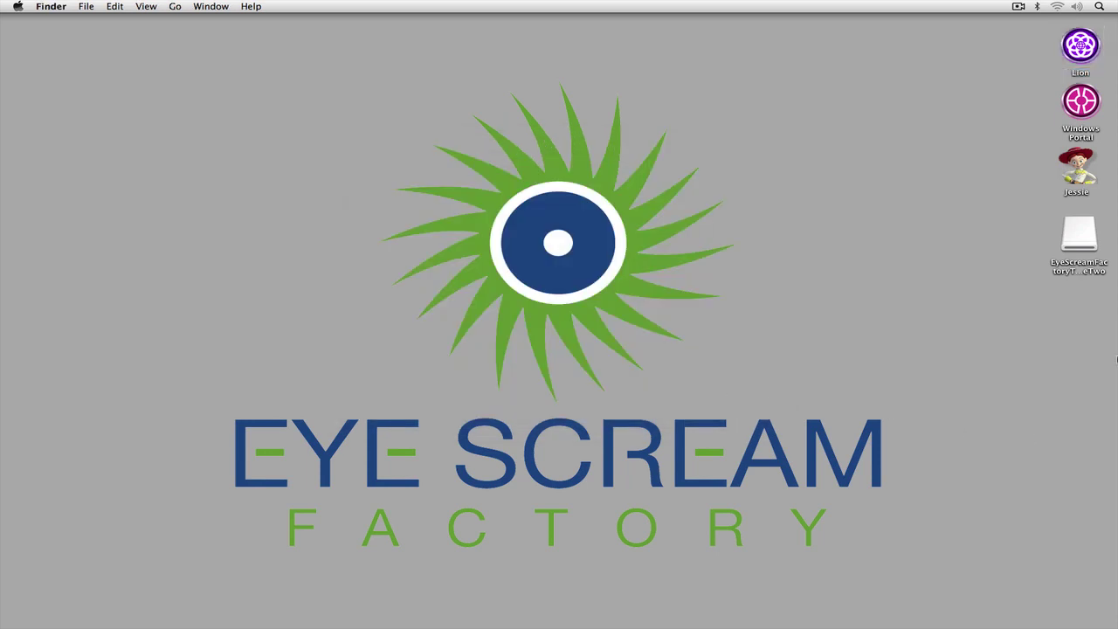
key(super+Tab)
key(super+Tab)
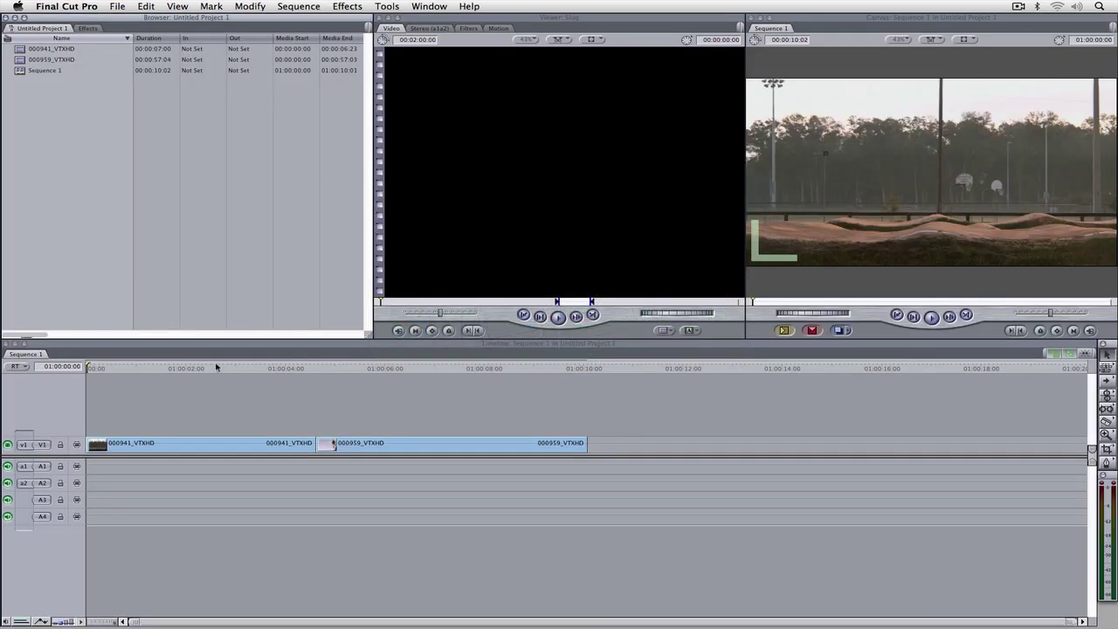
Apply Boris RED Transition 5 from the Boris video transitions to the cut between clips 000941_VTXHD and 000959_VTXHD
drag(121, 368, 179, 374)
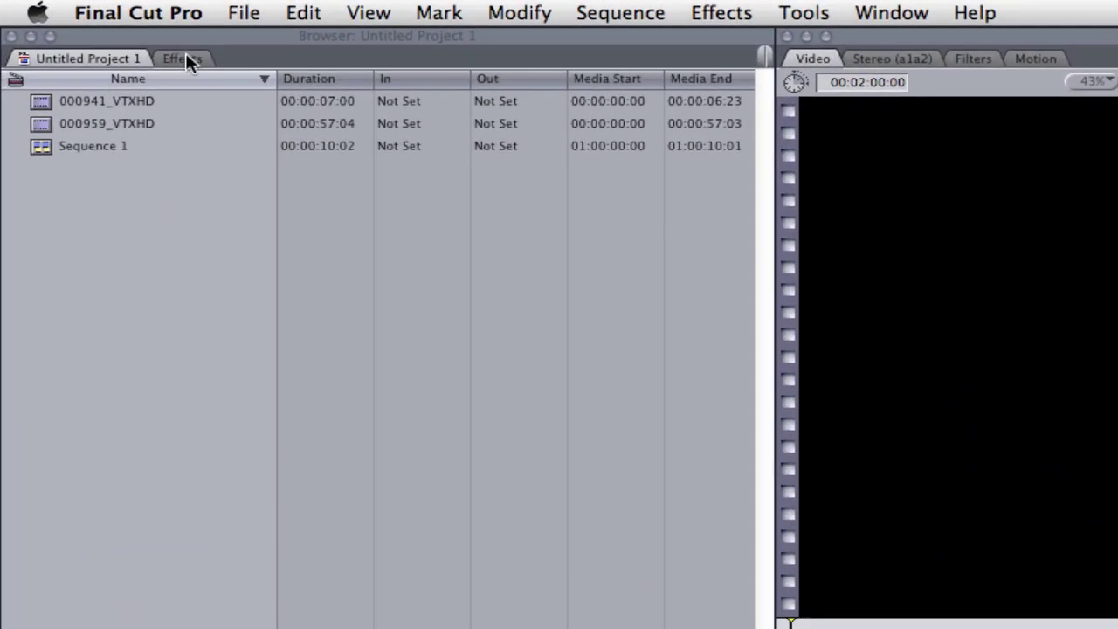
click(88, 27)
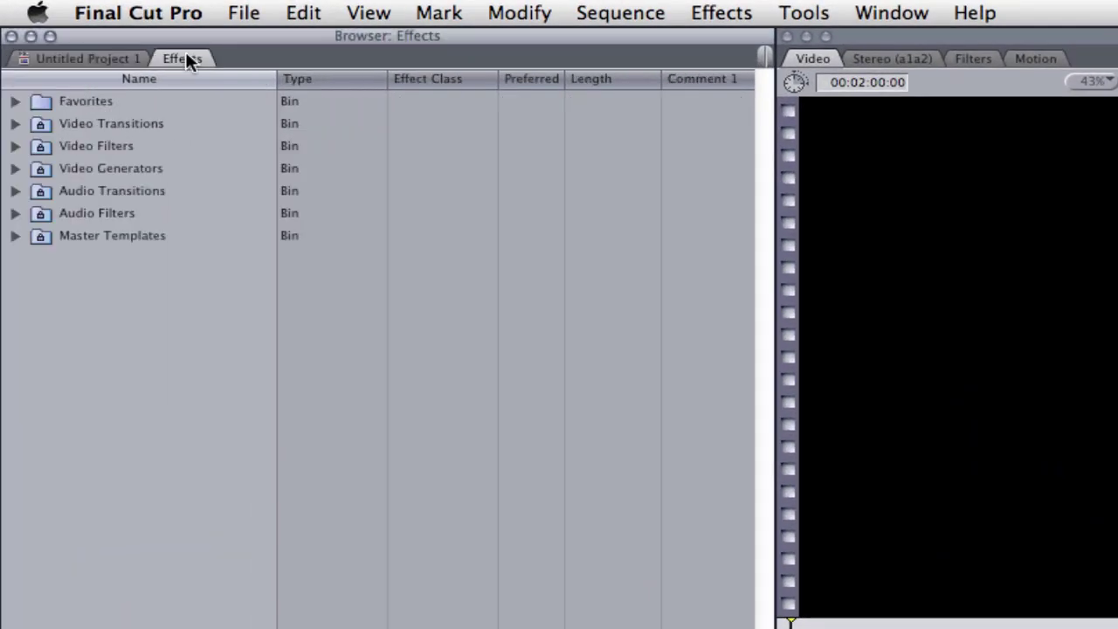
click(16, 123)
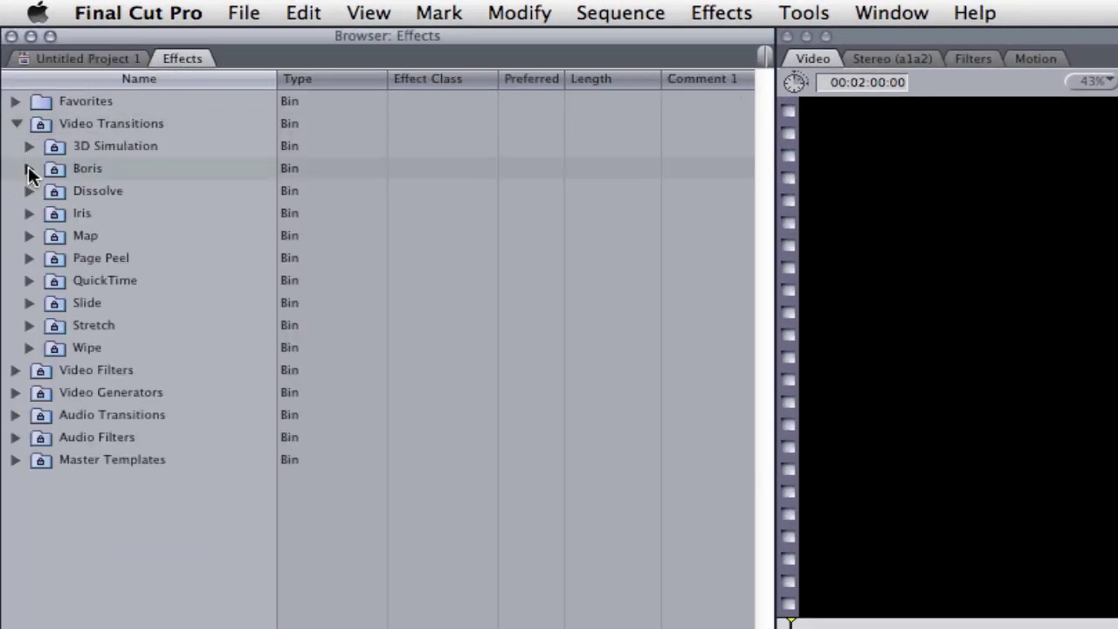
click(29, 169)
click(102, 147)
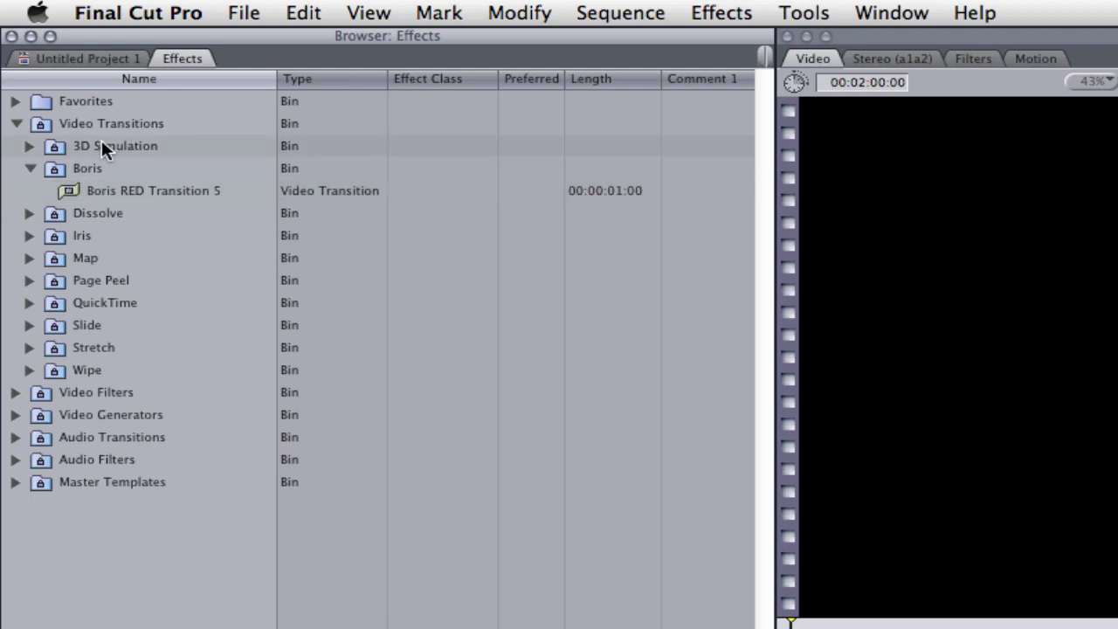
drag(68, 190, 316, 444)
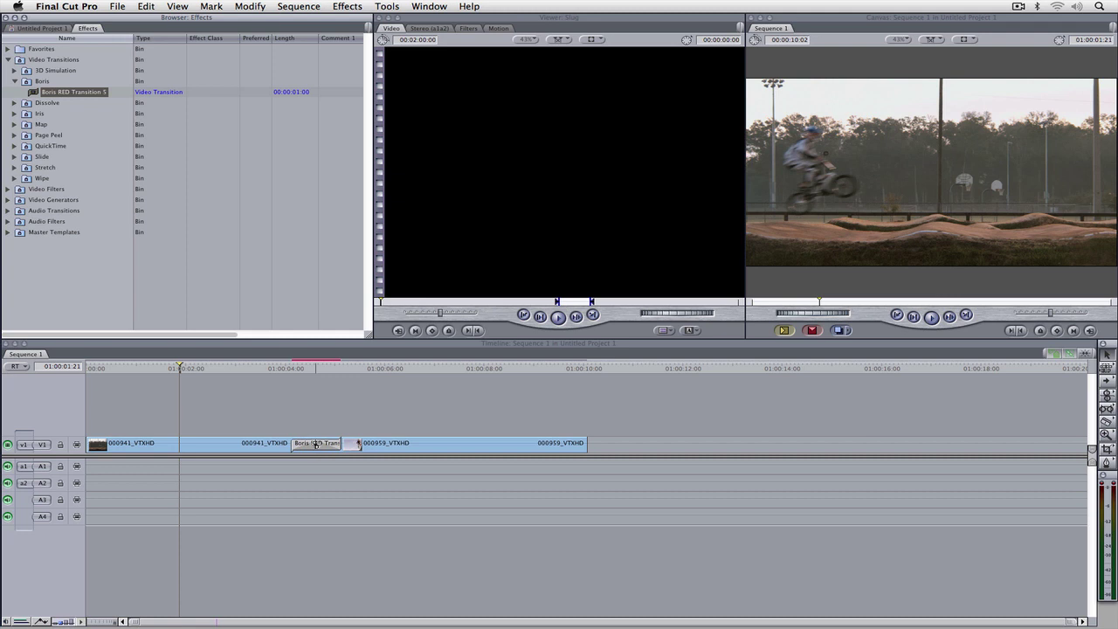
Park the playhead at 01:00:04:09 within the Boris RED transition and set the transition's duration to 00:00:02:00
click(302, 367)
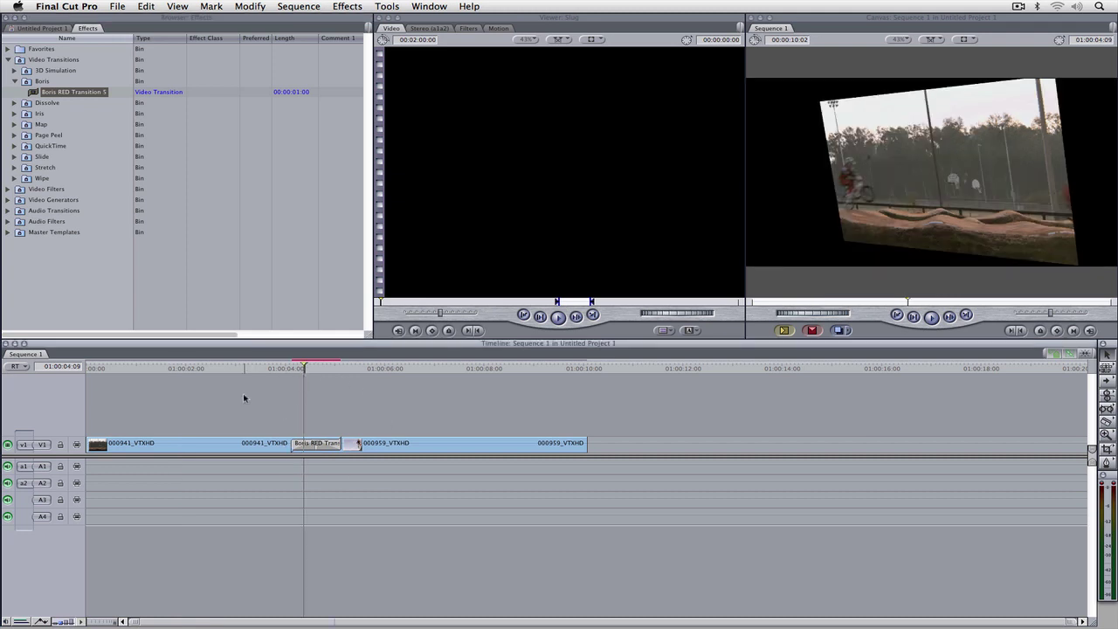
double_click(304, 444)
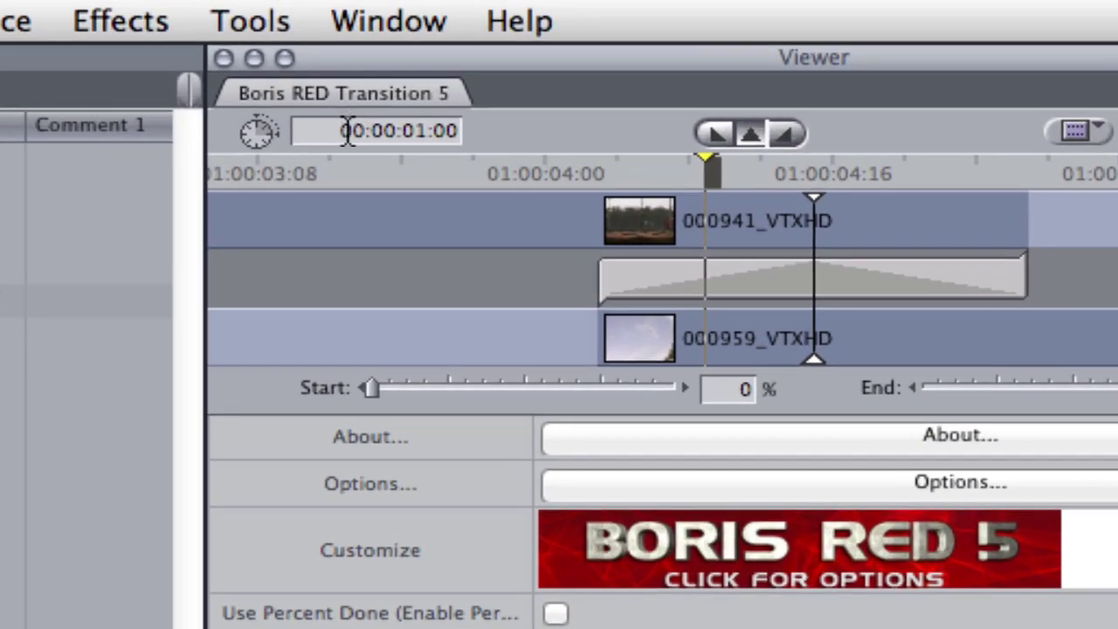
click(348, 131)
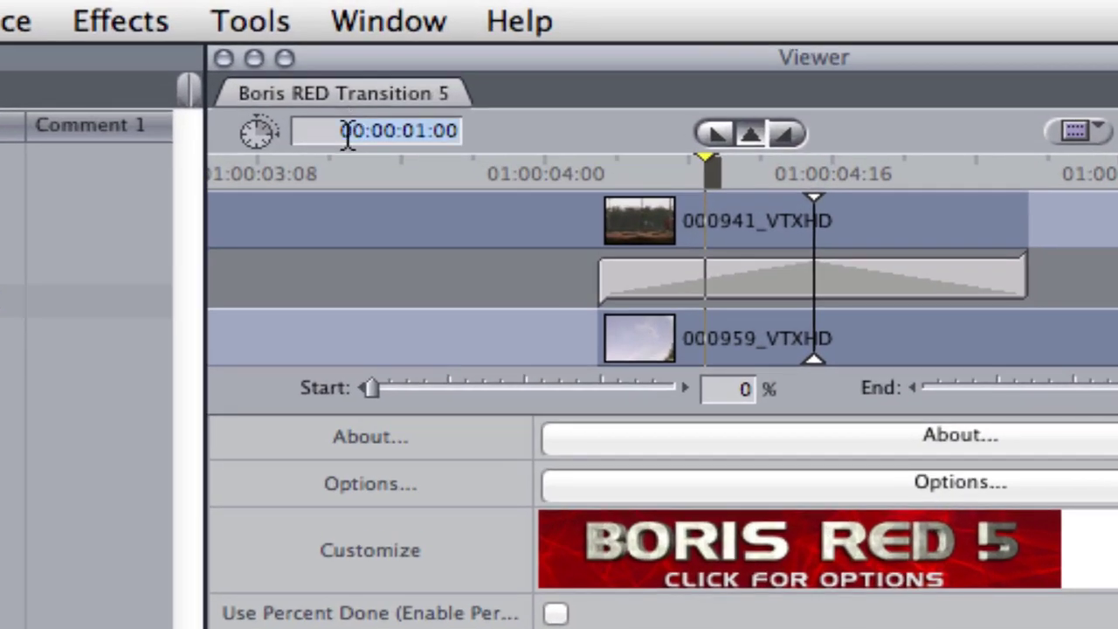
text(200)
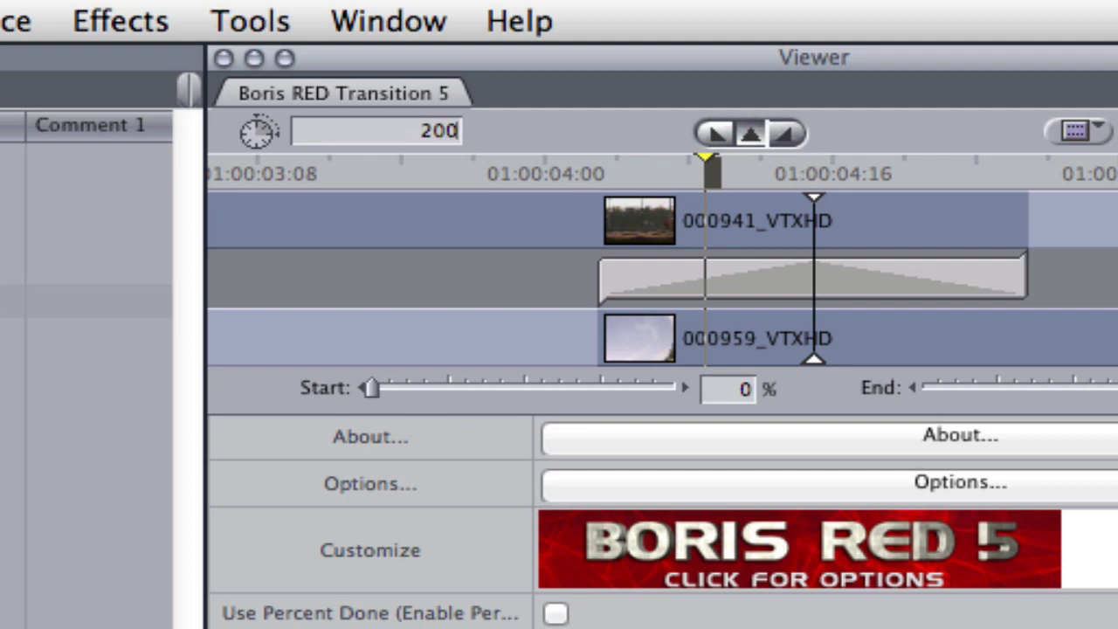
key(Return)
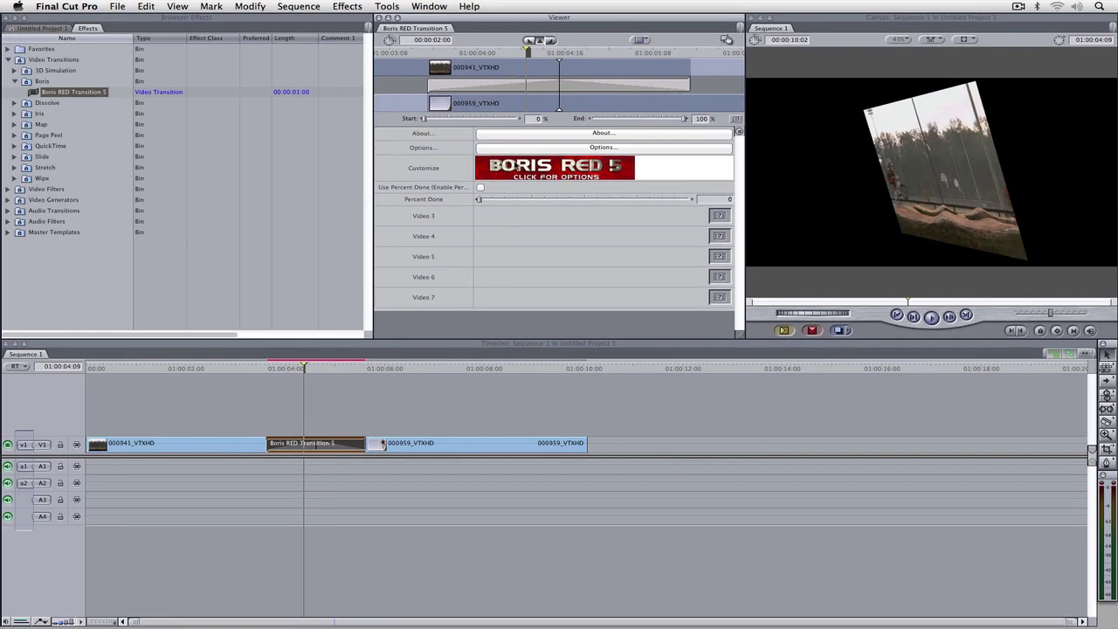
Open the transition's Boris RED customization, examine the Project, Controls and Library Browser views in advanced mode, and return to template mode
click(526, 167)
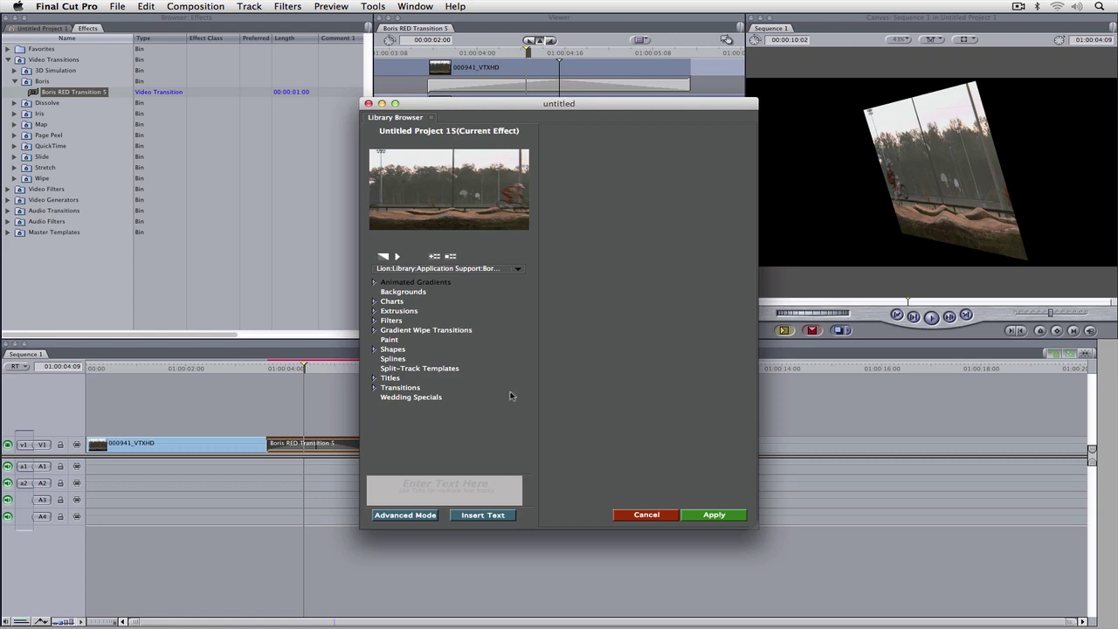
click(384, 517)
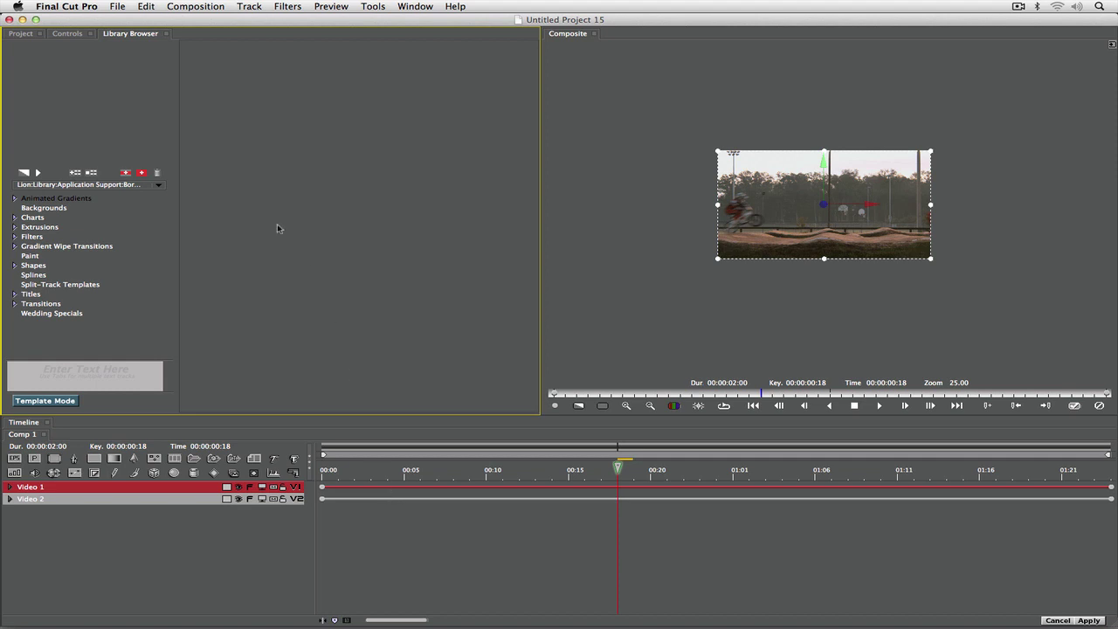
click(24, 35)
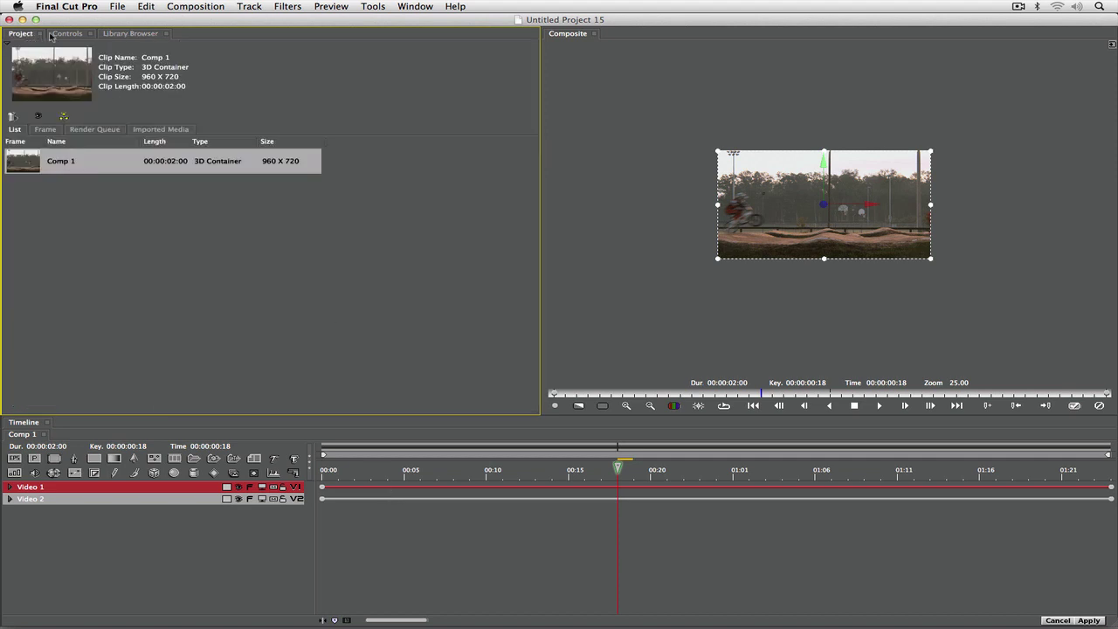
click(68, 35)
click(127, 35)
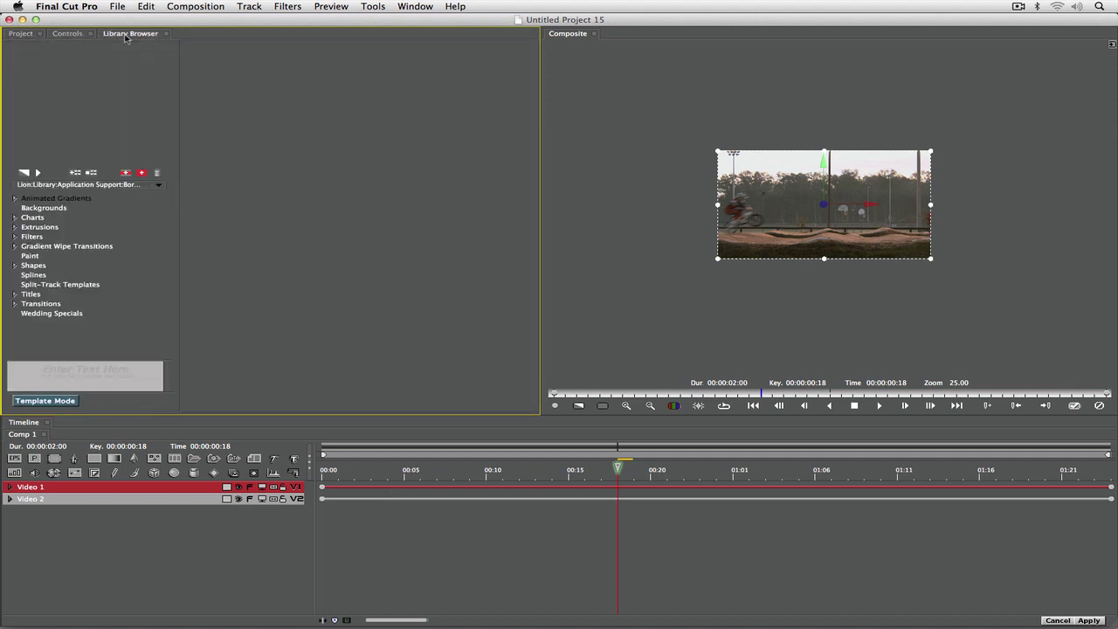
click(47, 401)
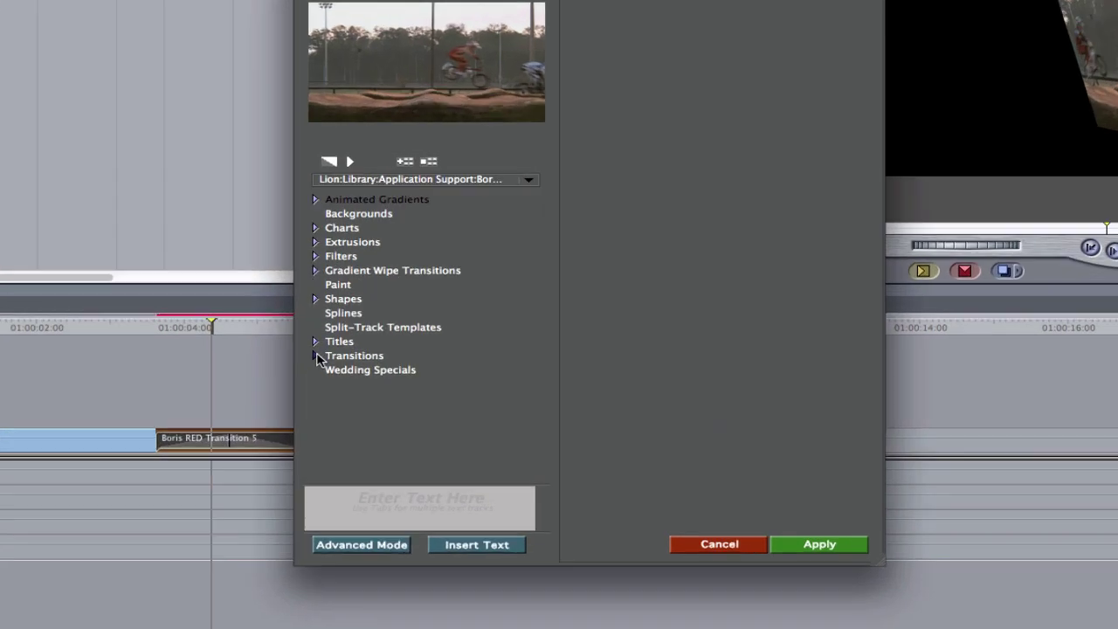
Apply the 50-Cosmic Zoom Out preset from the Eye Scream Factory 74 DVE Transitions library to the Boris RED transition
click(374, 387)
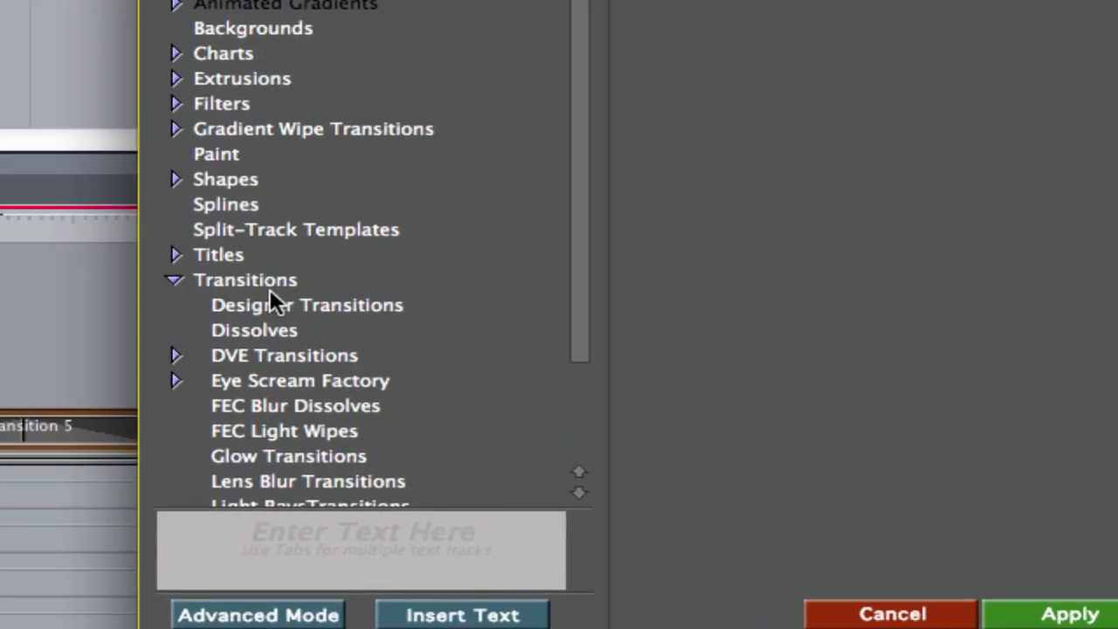
click(175, 381)
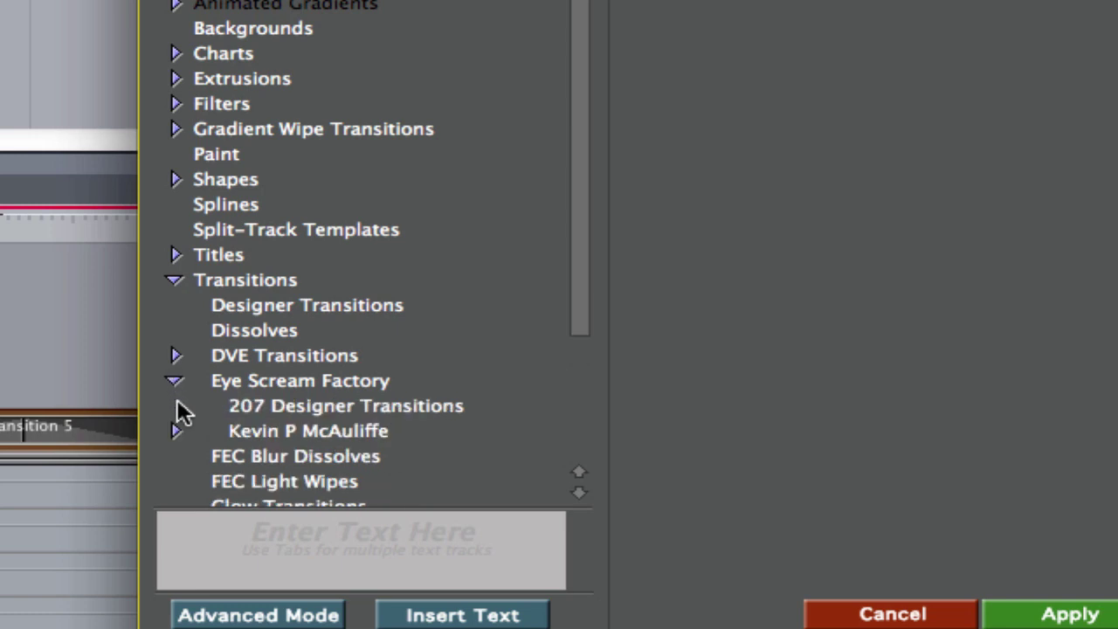
click(262, 429)
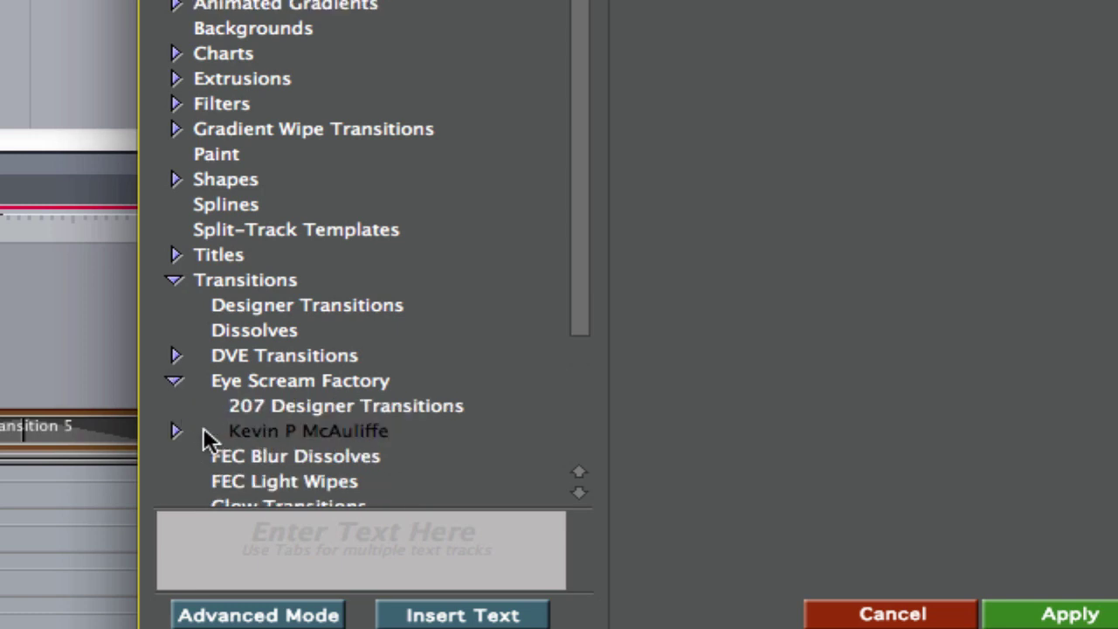
click(175, 431)
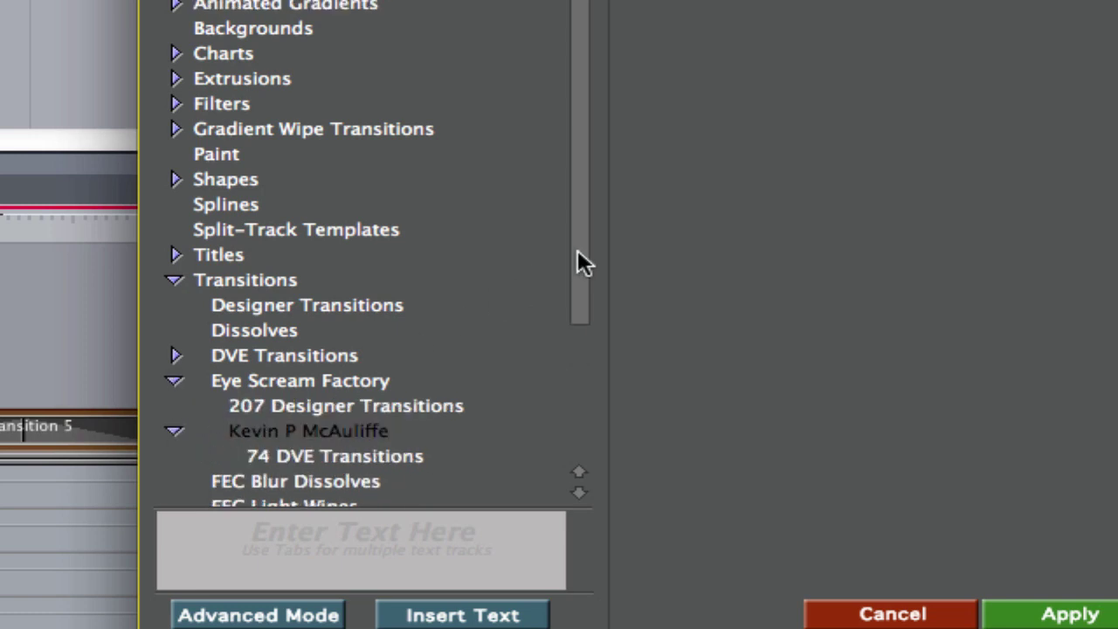
scroll(580, 278, down, 1)
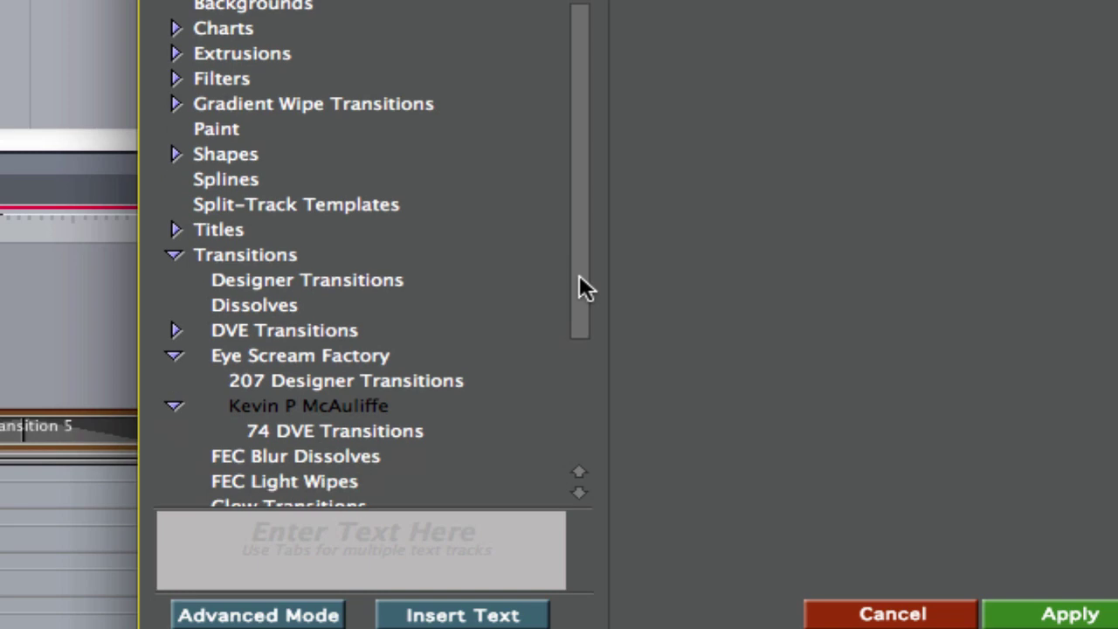
click(296, 429)
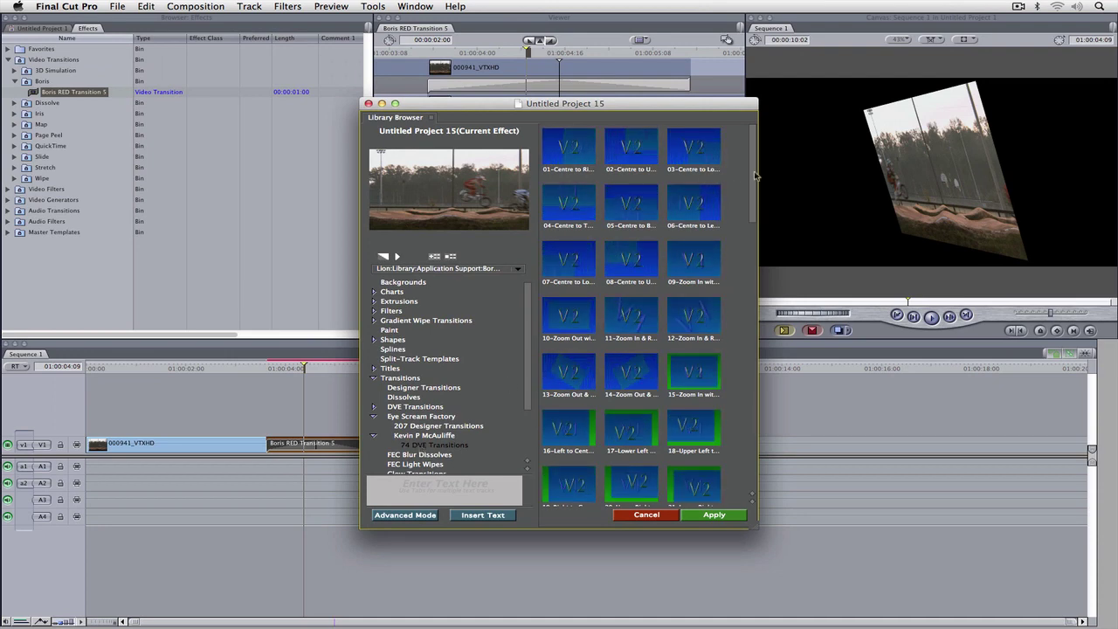
drag(755, 175, 751, 293)
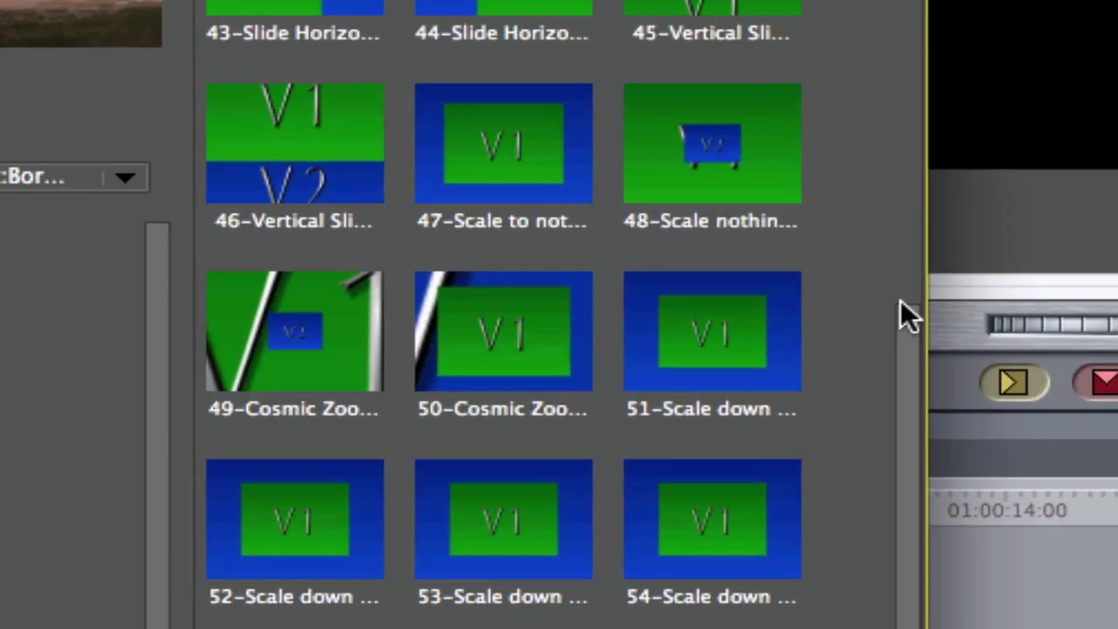
click(520, 342)
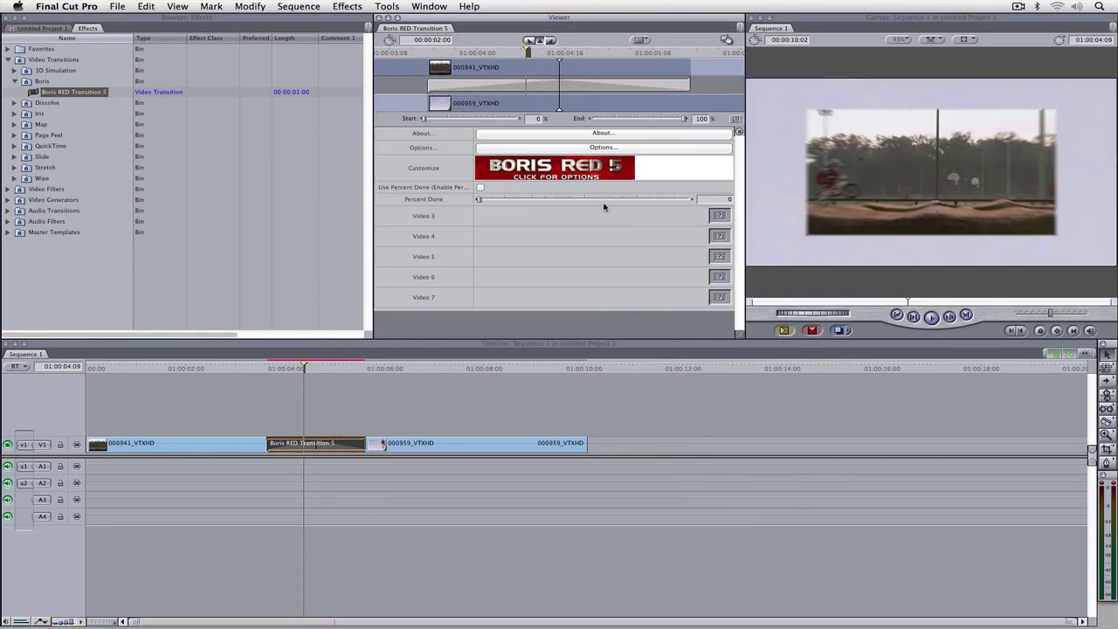
Preview the Boris RED transition at several frames between clips 000941_VTXHD and 000959_VTXHD, up to 01:00:05:07
click(297, 369)
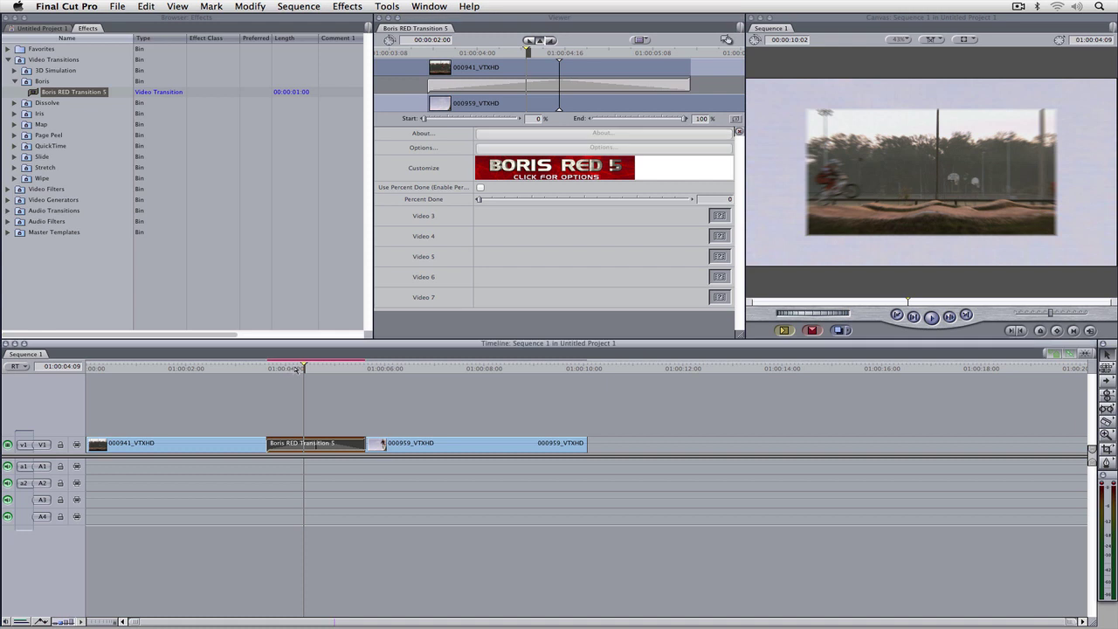
mouse_move(303, 368)
mouse_down()
mouse_move(288, 367)
mouse_move(308, 368)
mouse_up()
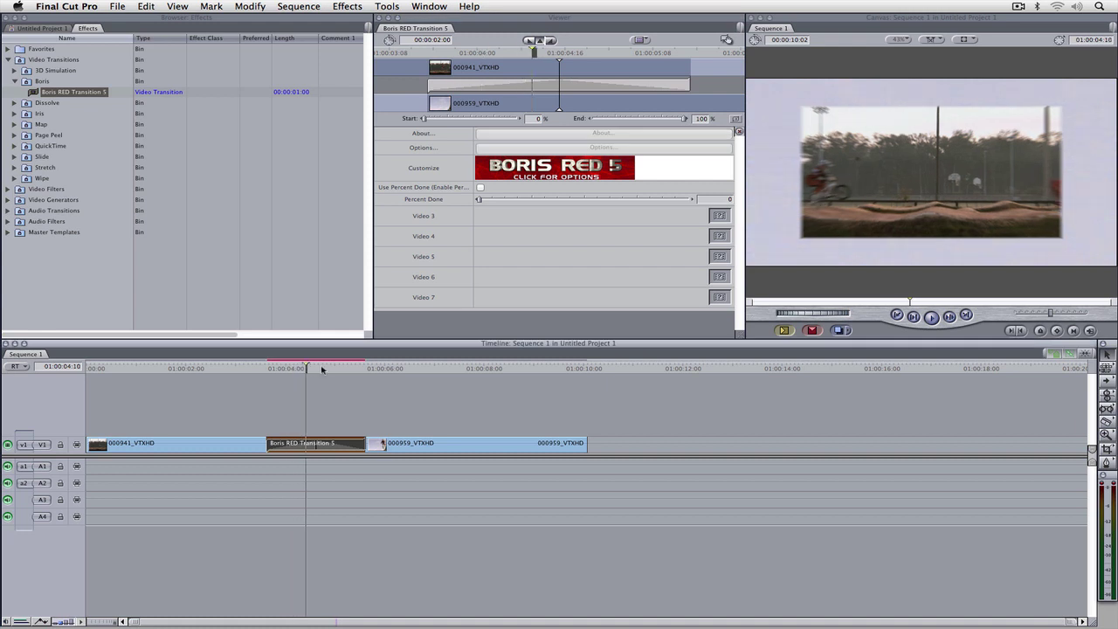
click(323, 369)
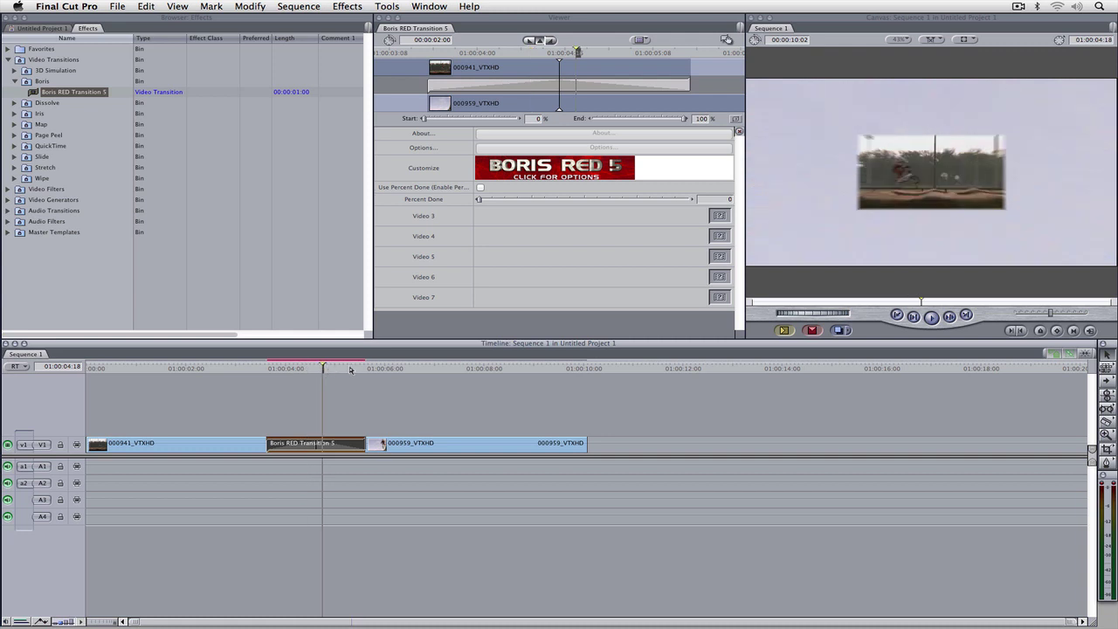
click(350, 369)
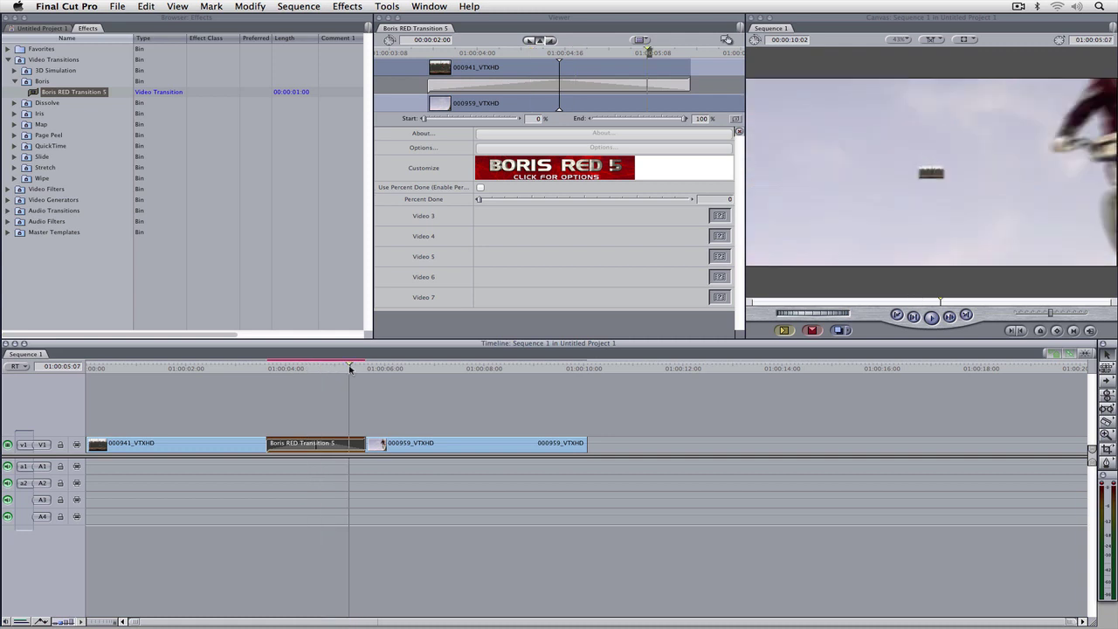
Render the Boris RED transition and play the sequence from its start
key(super+r)
key(Home)
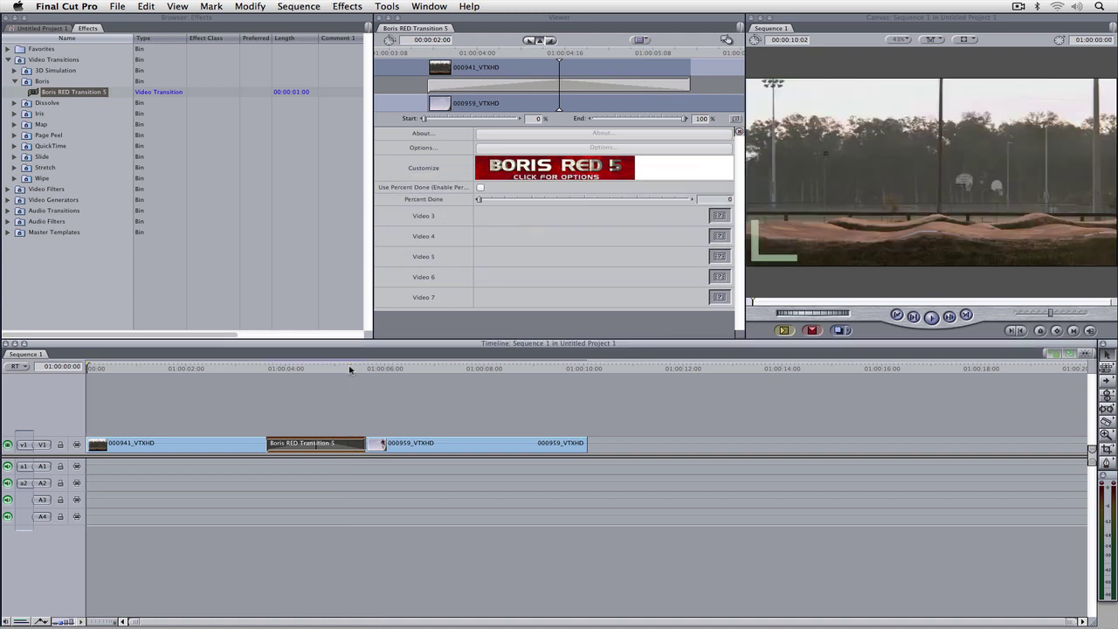
key(space)
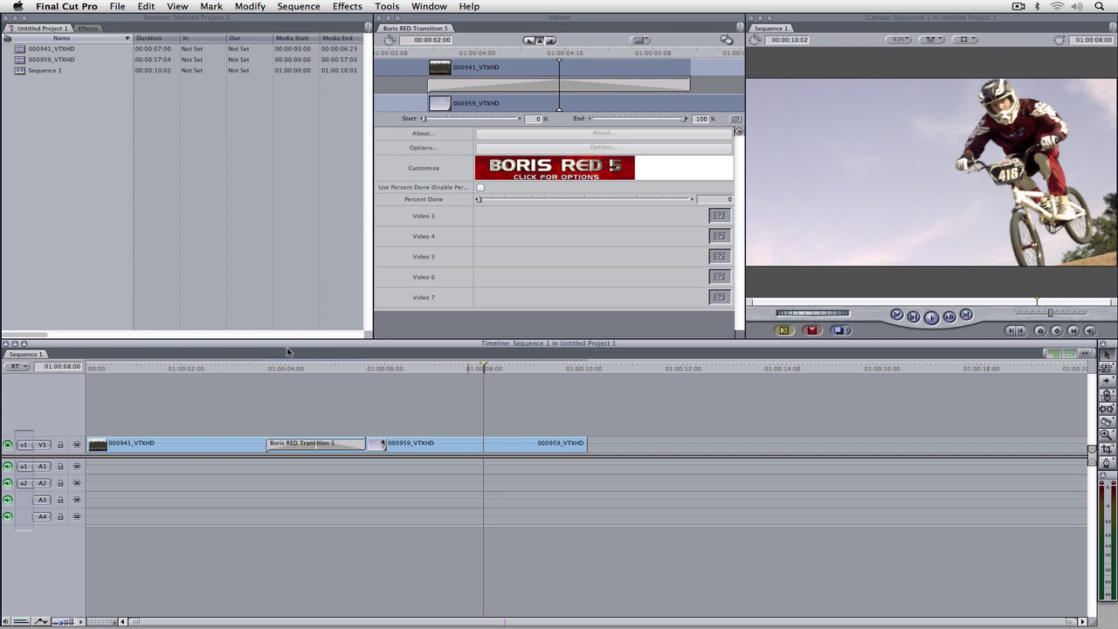
Open the ESF DVE Transitions project from the Transitions in a FCP Bin folder inside Eye Scream Factory 74 DVE Transitions
click(68, 228)
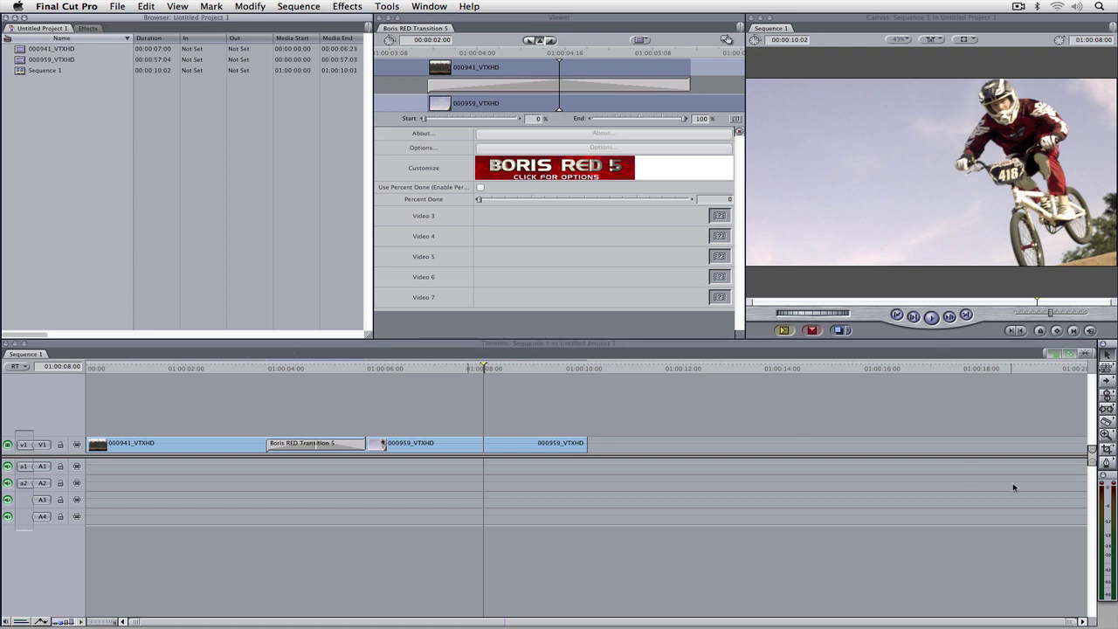
key(super+i)
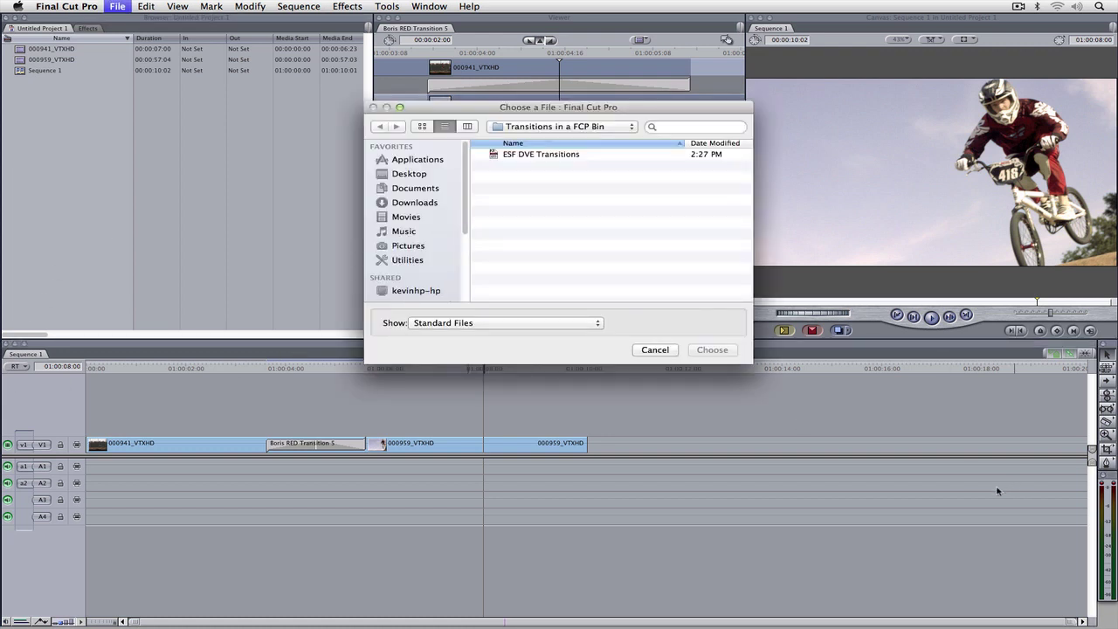
click(534, 128)
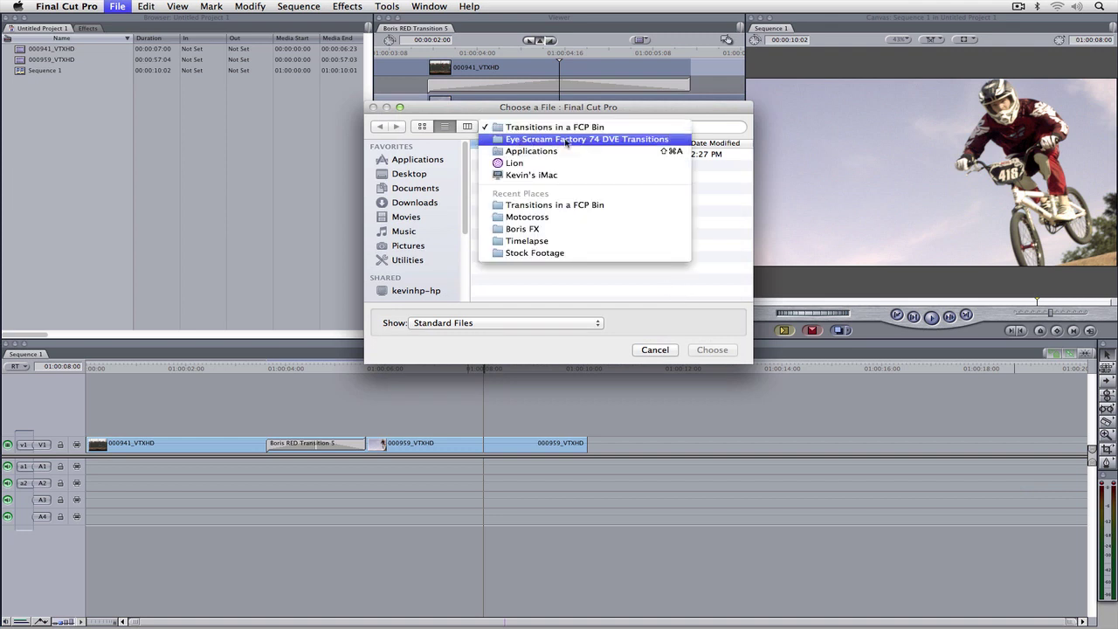
click(624, 139)
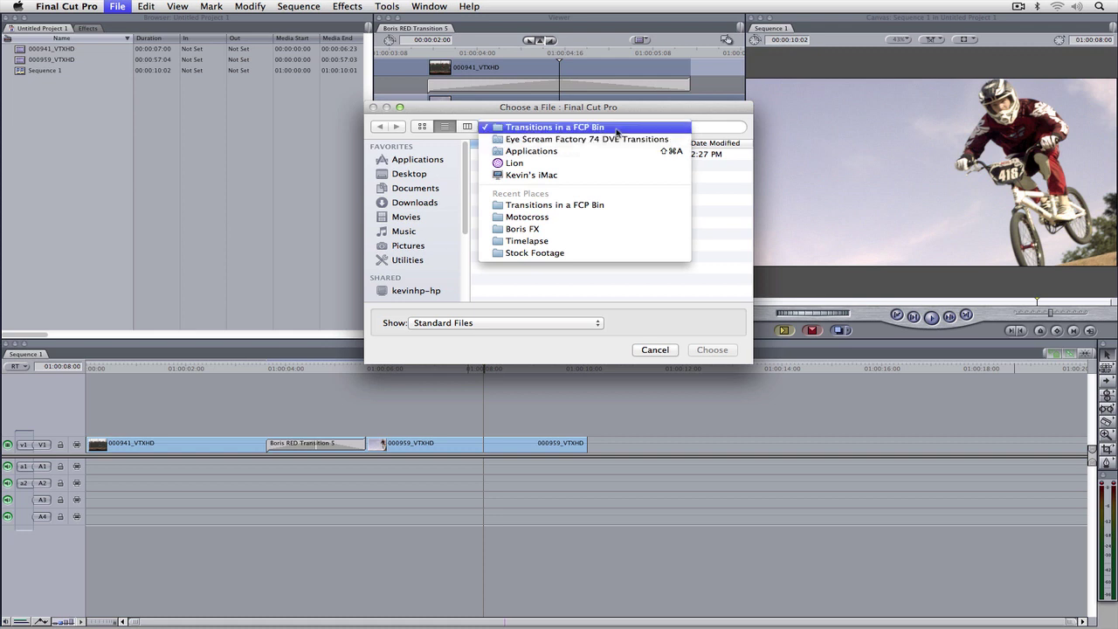
click(544, 154)
key(Return)
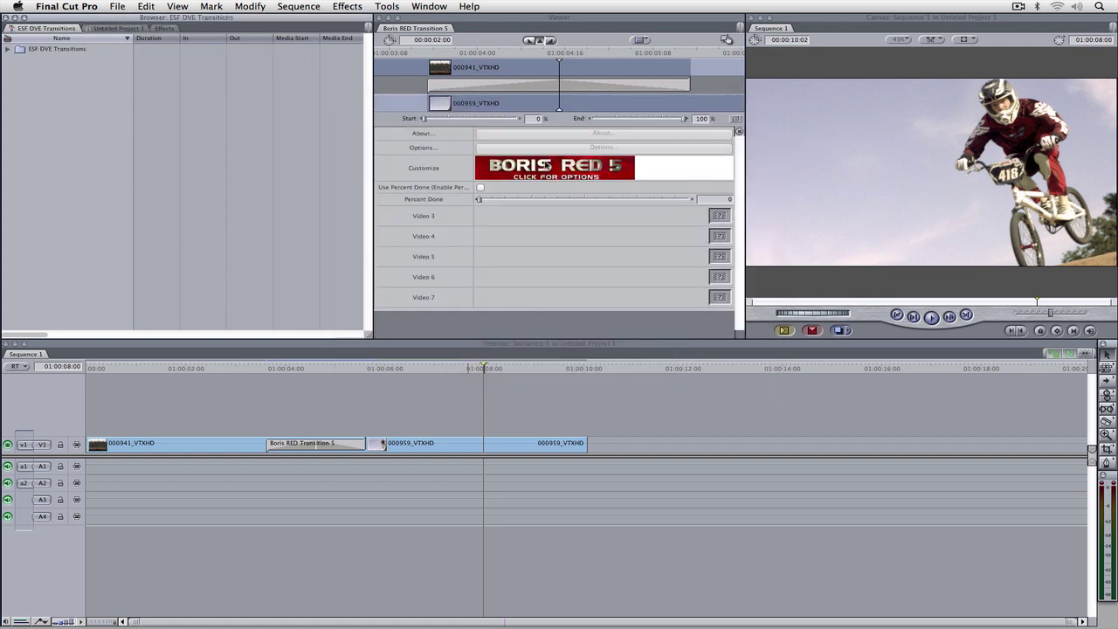
Replace the transition between clips 000941_VTXHD and 000959_VTXHD with 50-Cosmic Zoom Out from the ESF DVE Transitions bin
click(8, 49)
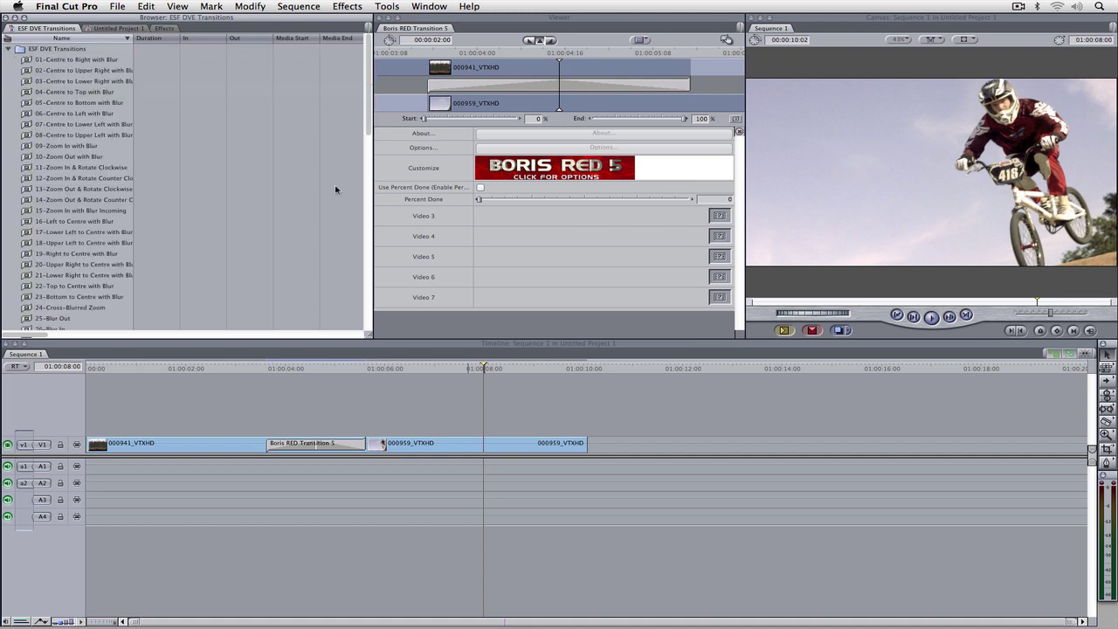
click(284, 446)
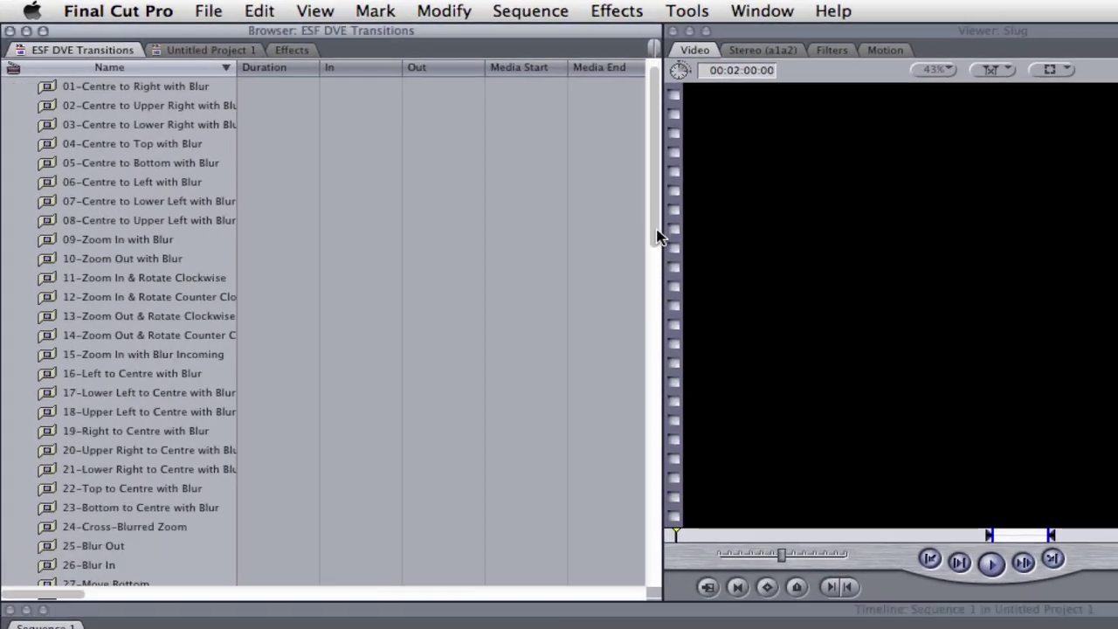
scroll(364, 191, down, 5)
drag(647, 341, 634, 480)
drag(46, 355, 314, 442)
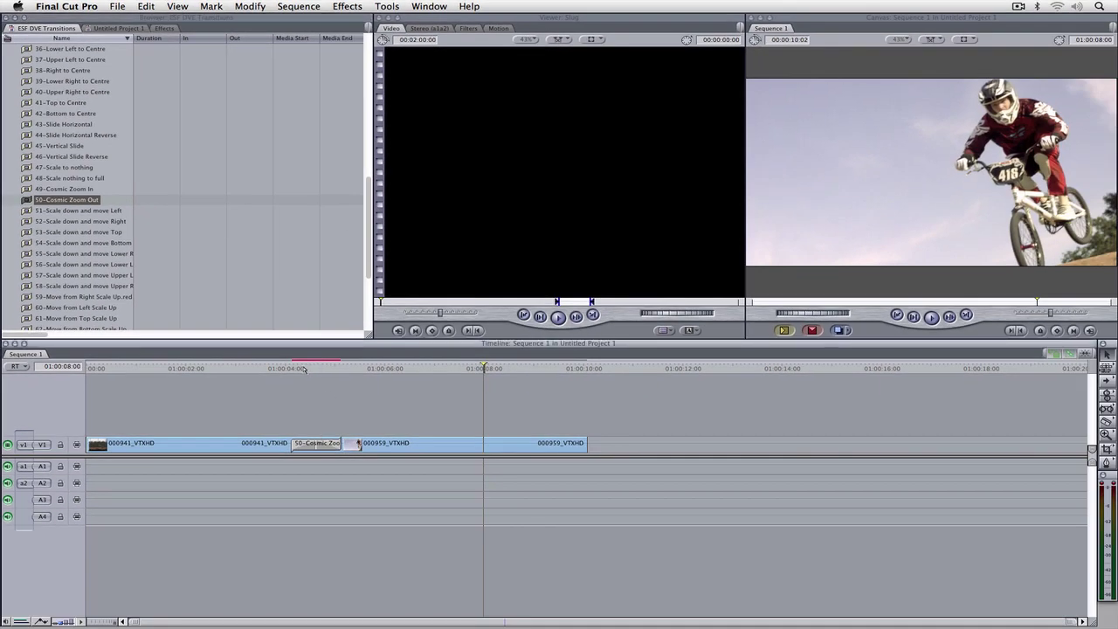
Preview the 50-Cosmic Zoom Out transition at several frames, ending at 01:00:04:18
click(304, 368)
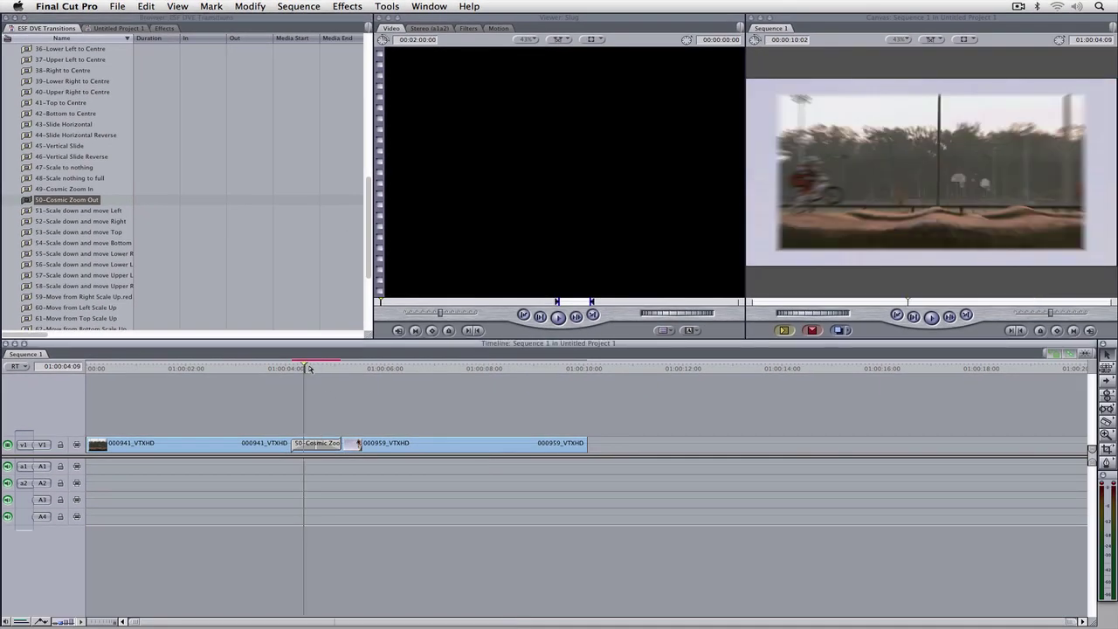
click(309, 368)
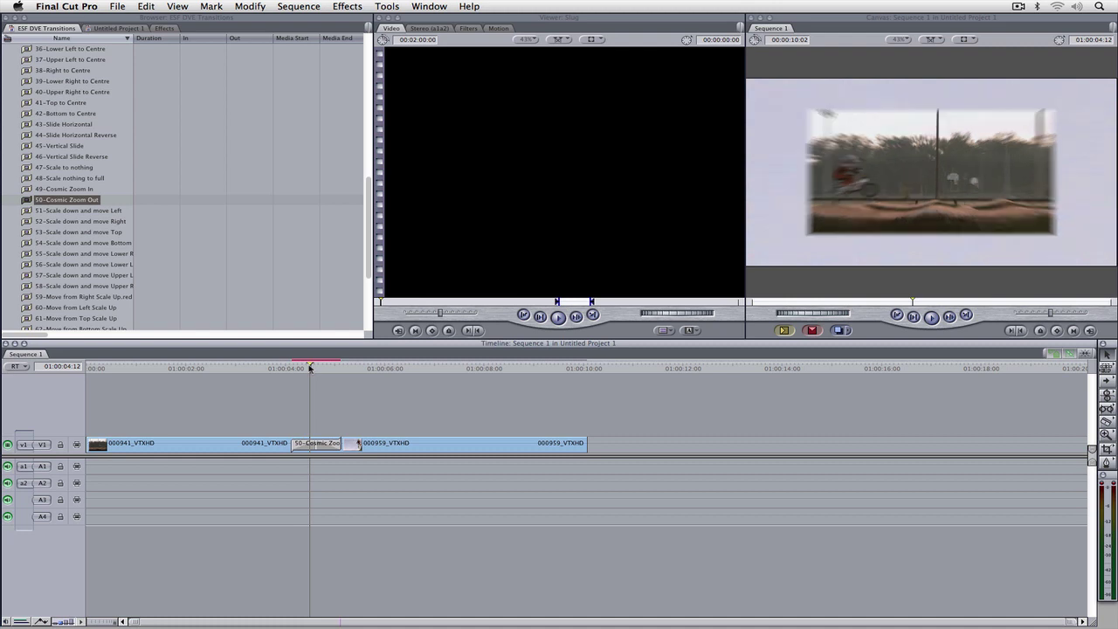
click(323, 368)
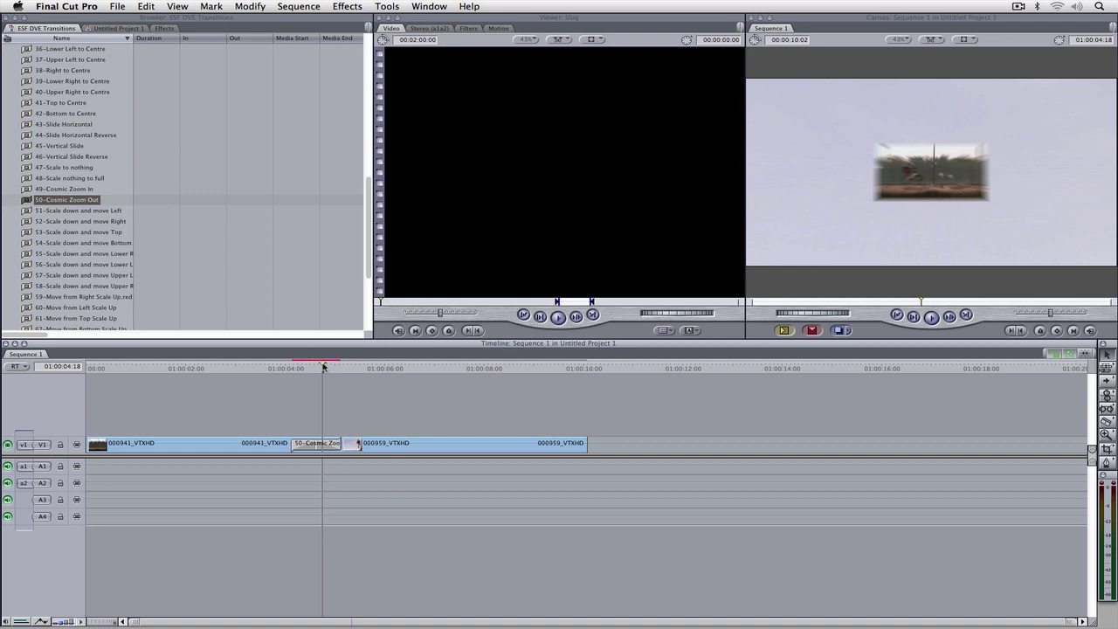
Detach the ESF DVE Transitions project into its own window and show the effects list alongside the start of its bin
drag(30, 28, 476, 111)
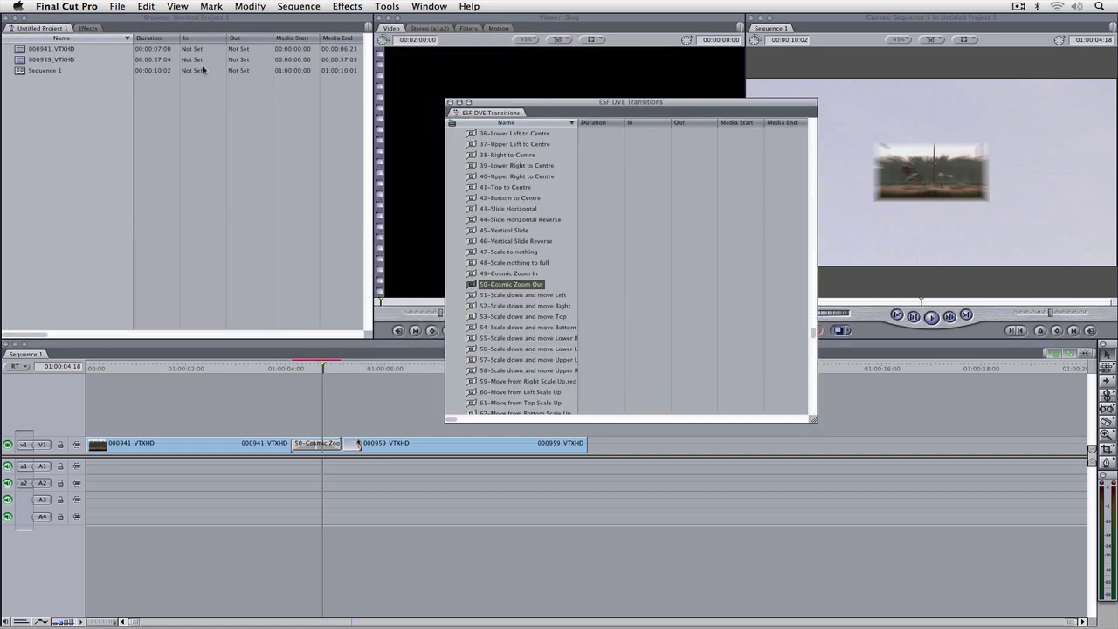
click(88, 28)
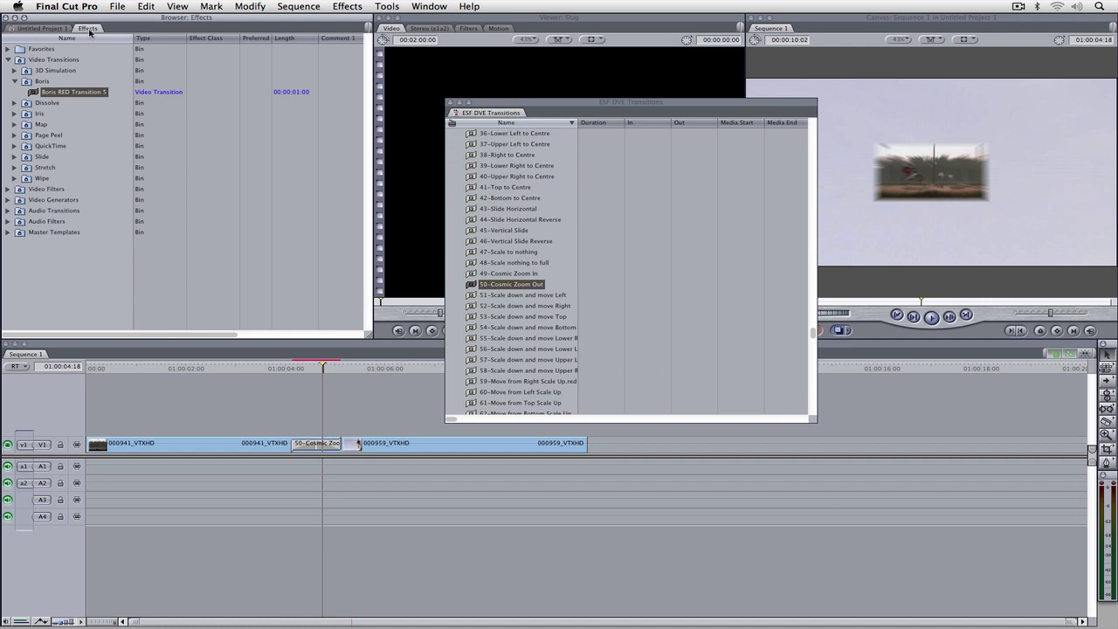
scroll(536, 199, up, 10)
scroll(536, 199, up, 3)
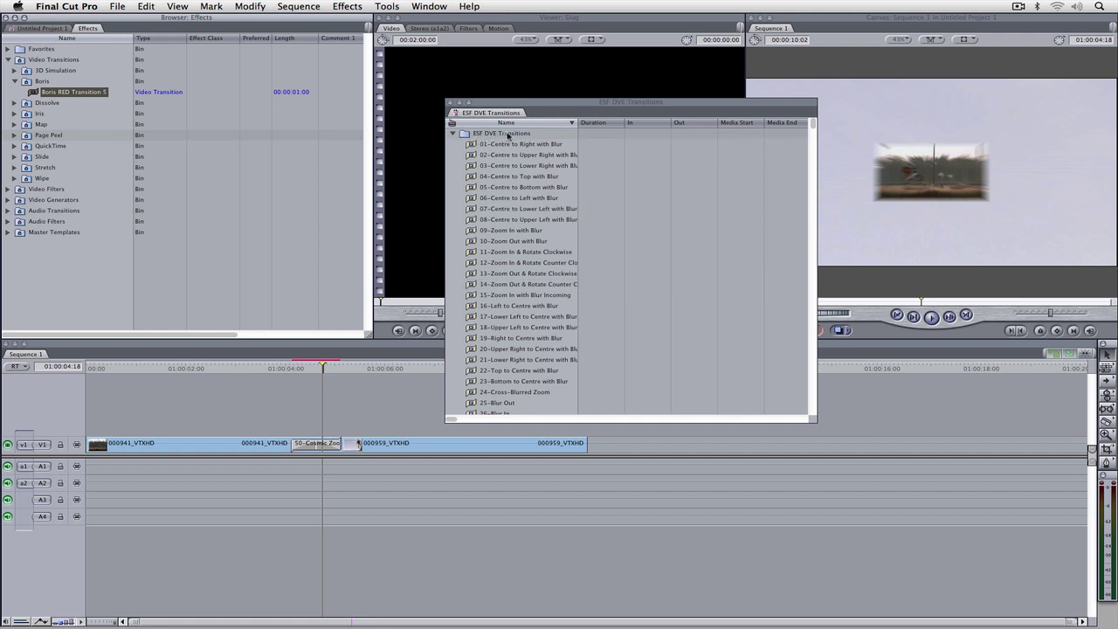
Add the ESF DVE Transitions bin to the effects Favorites and close the detached project window
drag(465, 135, 45, 50)
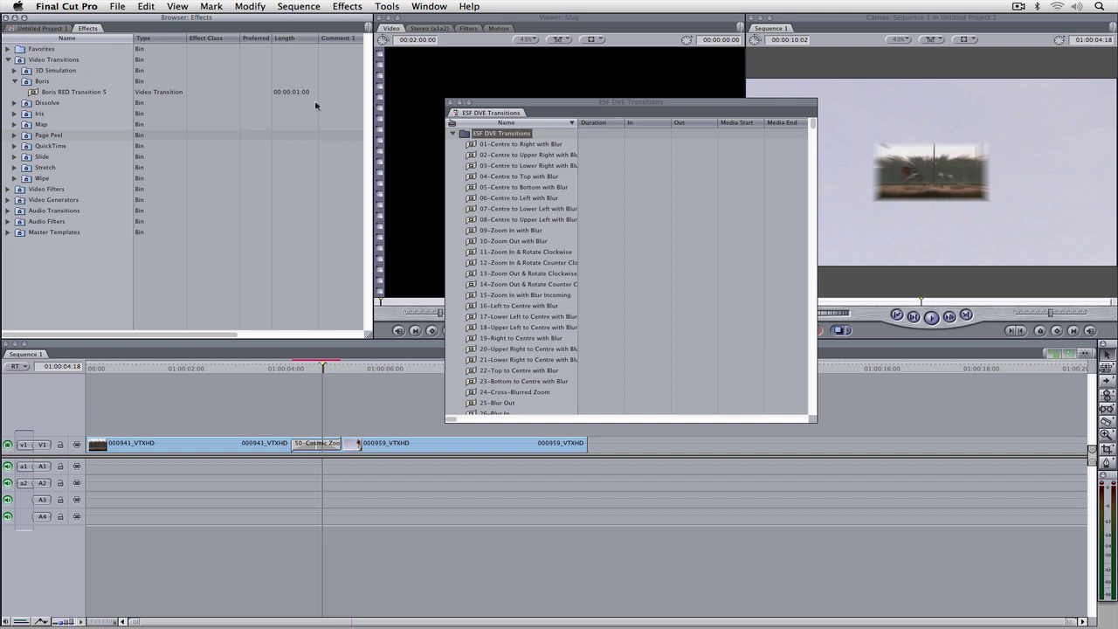
click(450, 102)
click(609, 230)
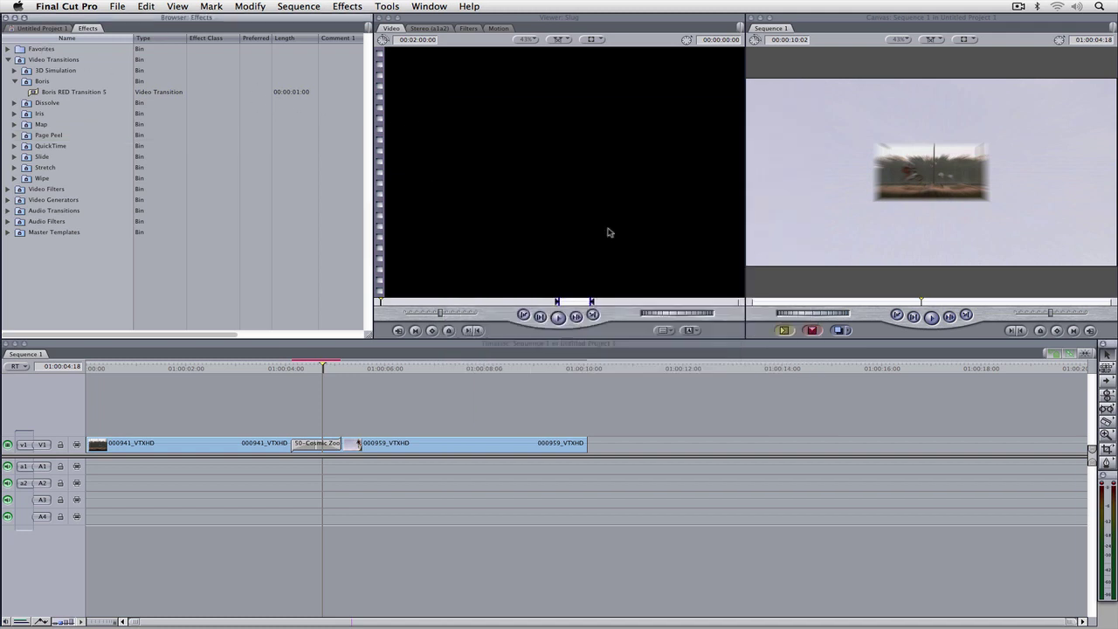
Show the ESF DVE Transitions bin in the effects Favorites, collapse its contents and make the timeline active
click(9, 50)
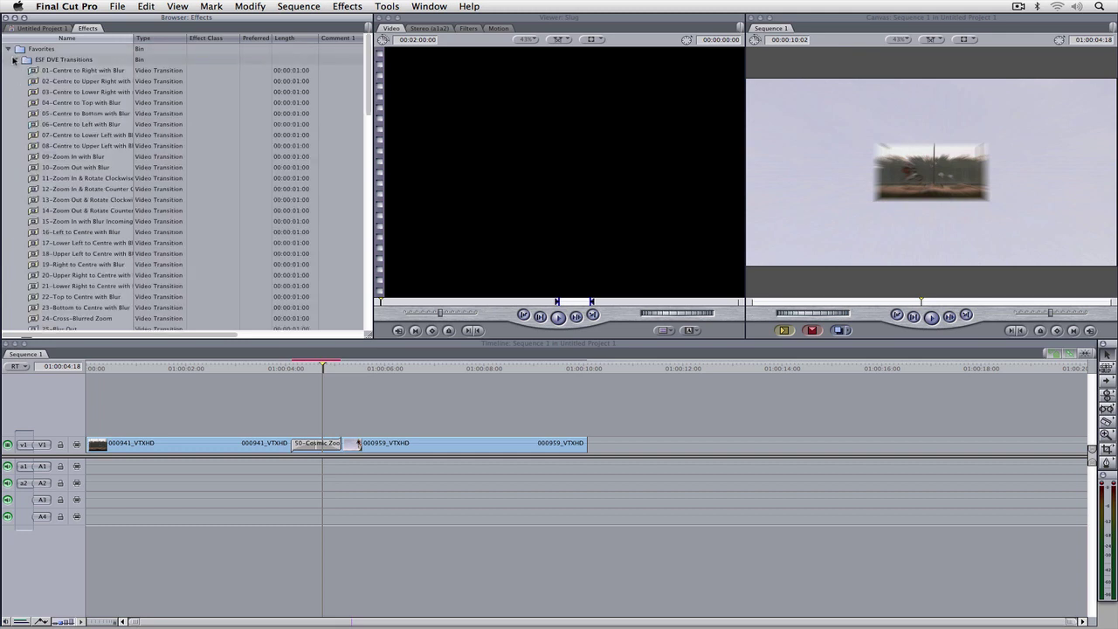
click(14, 60)
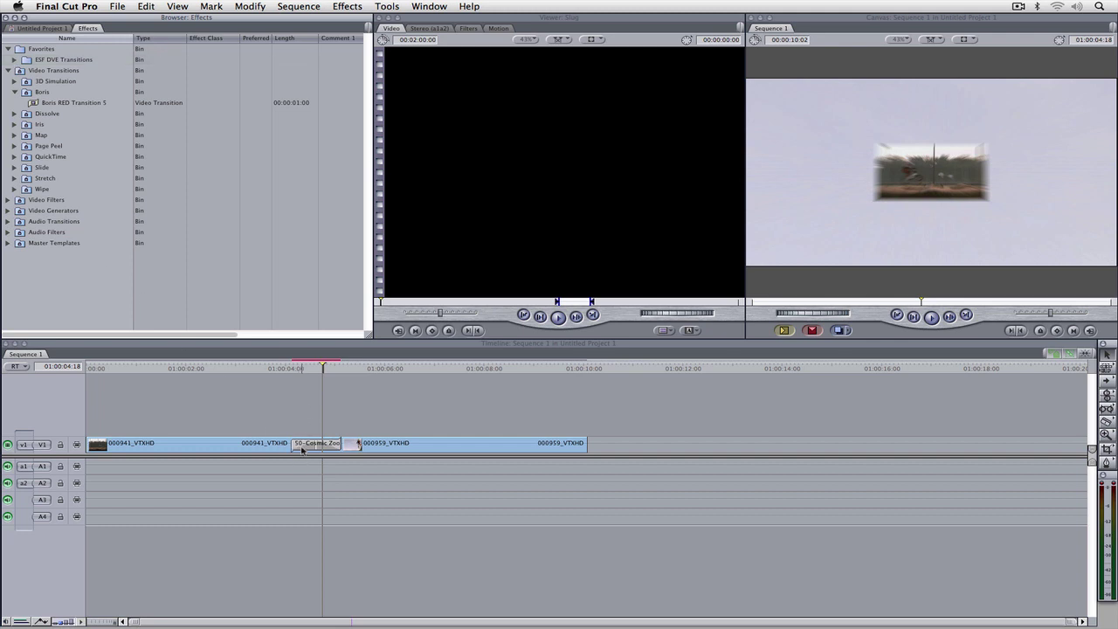
key(super+3)
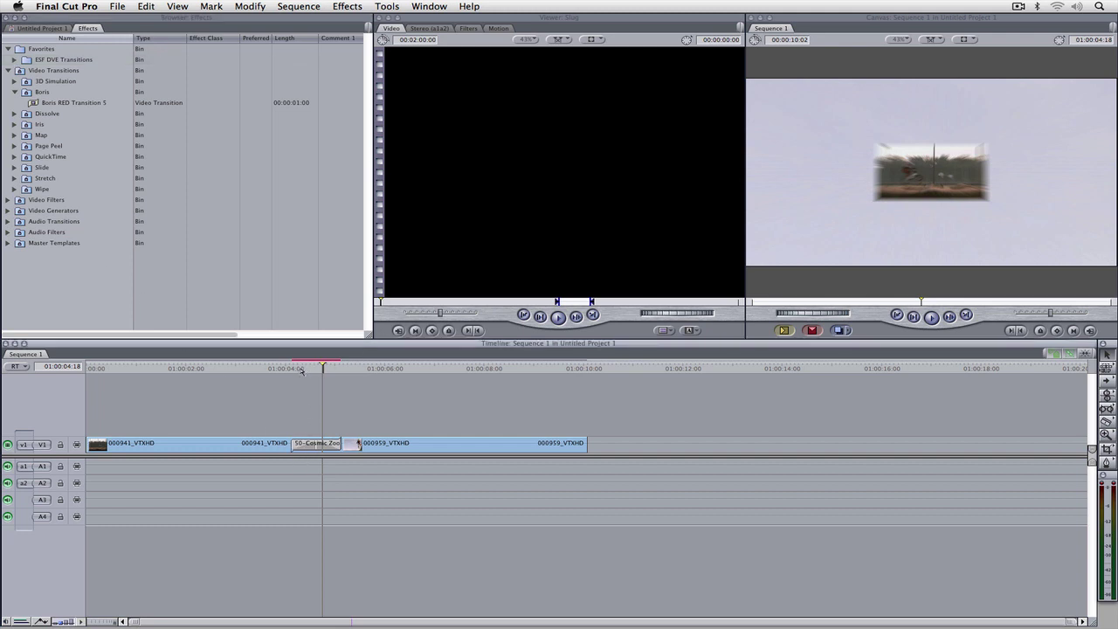
Open the 50-Cosmic Zoom Out transition at 01:00:04:08 and set its duration to 00:00:03:00
click(300, 369)
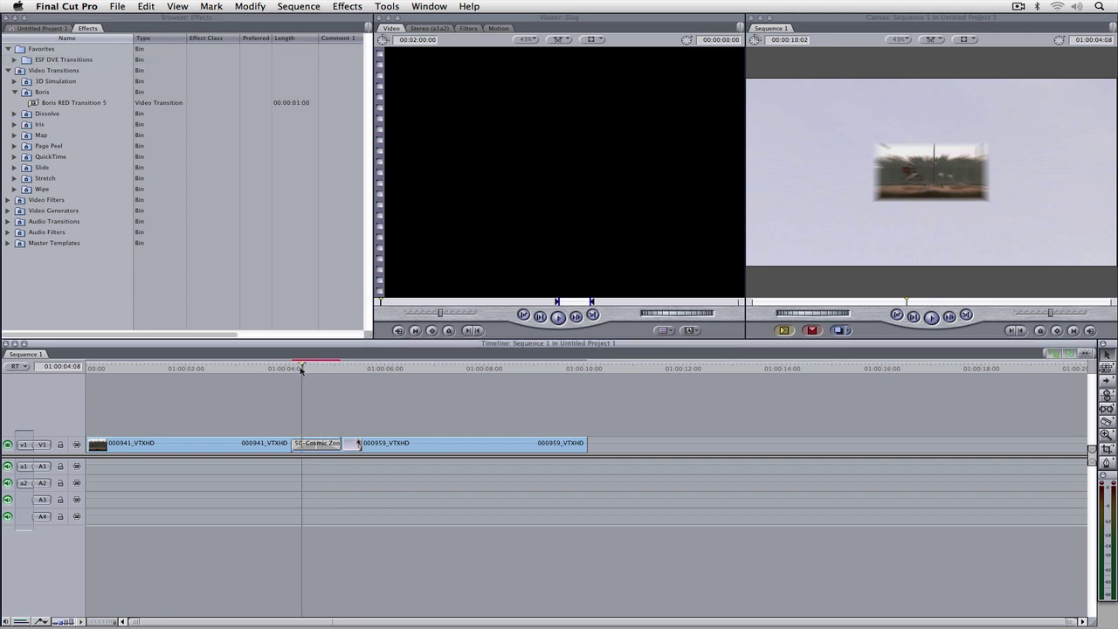
double_click(307, 443)
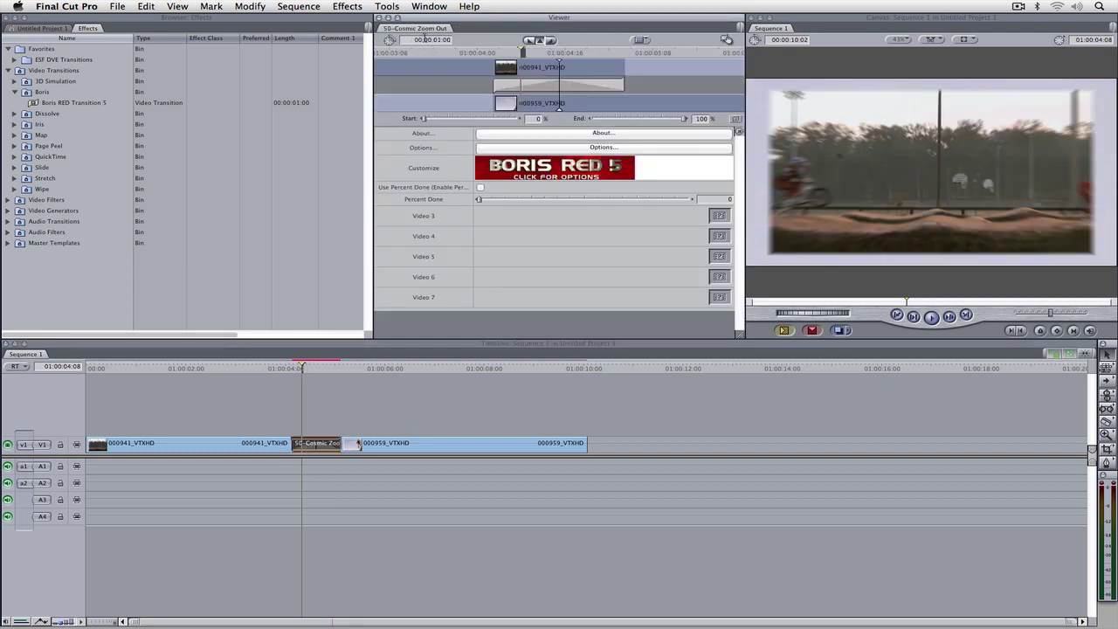
click(419, 39)
text(3)
key(Return)
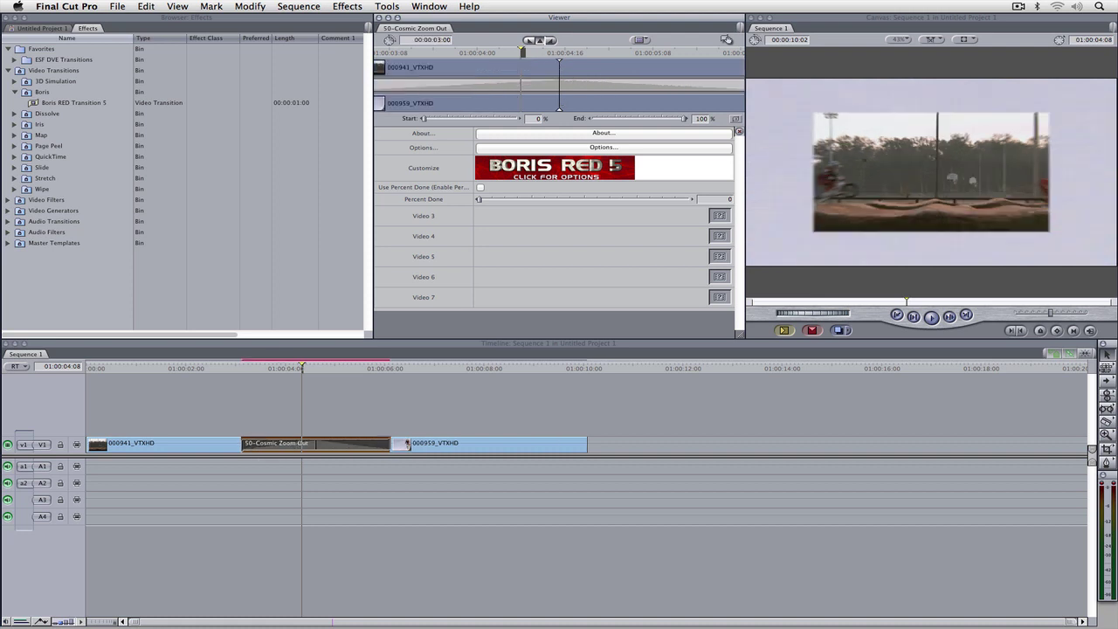
Render the lengthened 50-Cosmic Zoom Out transition and play the sequence from its beginning
key(super+r)
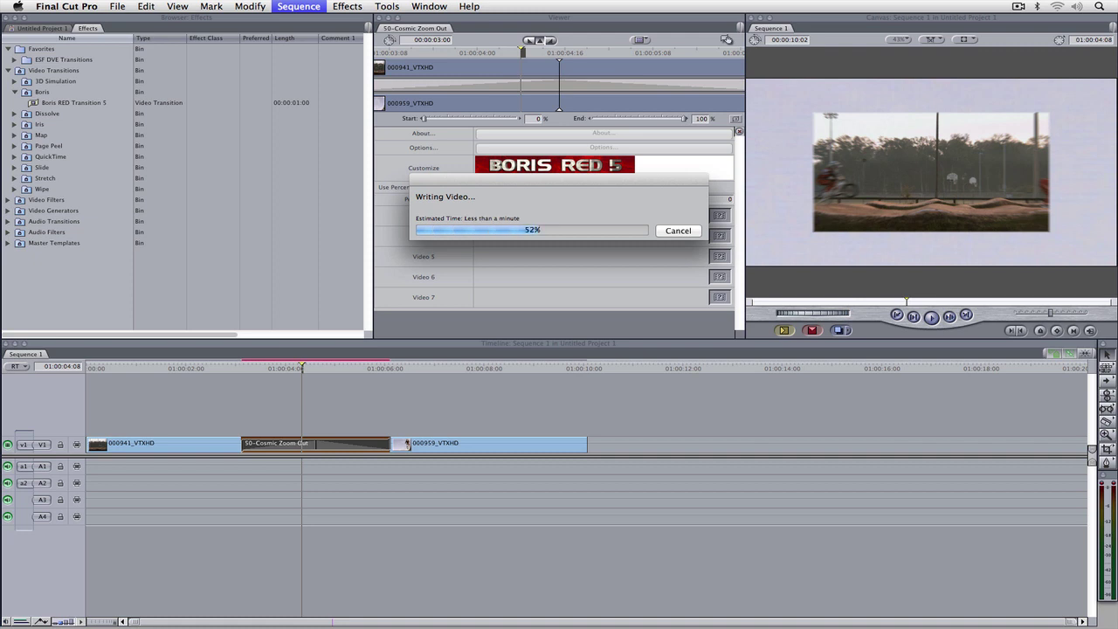
key(Up)
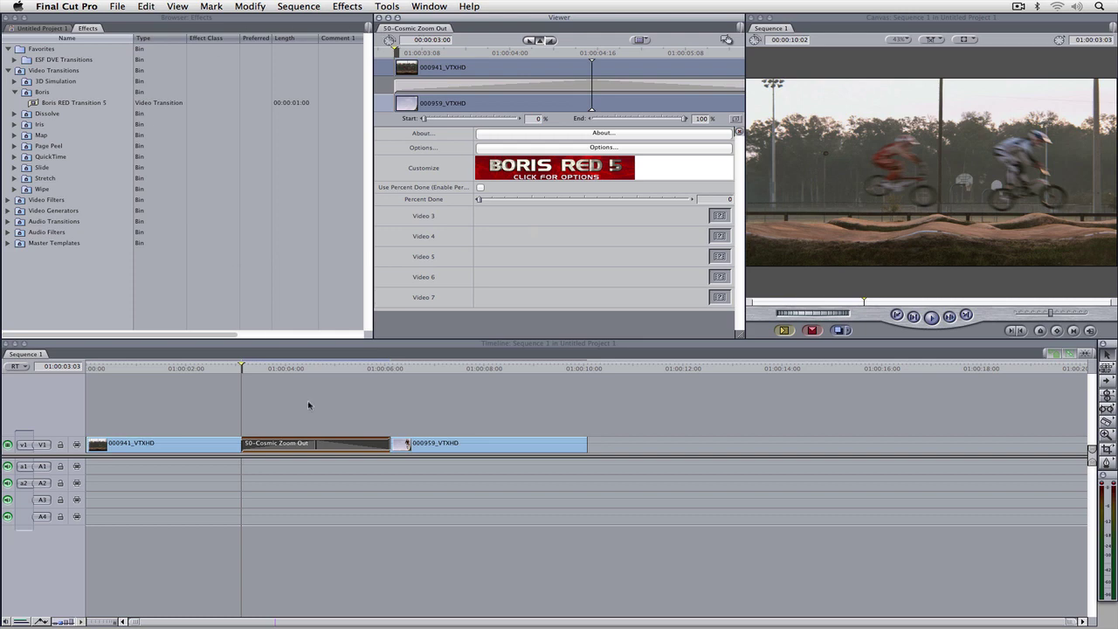
click(343, 425)
key(Home)
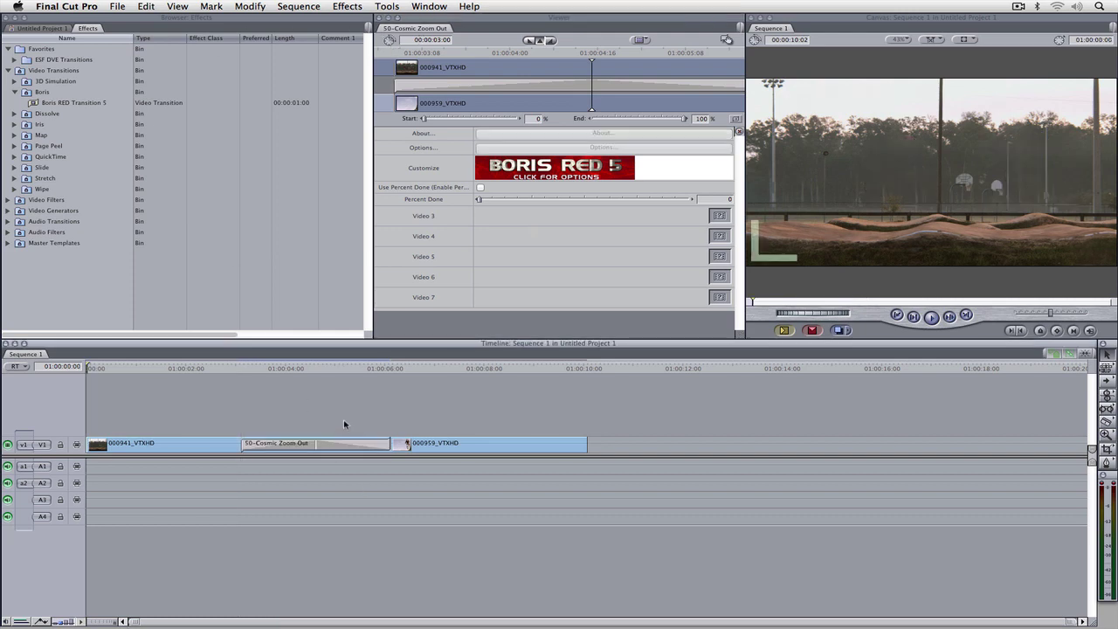
key(space)
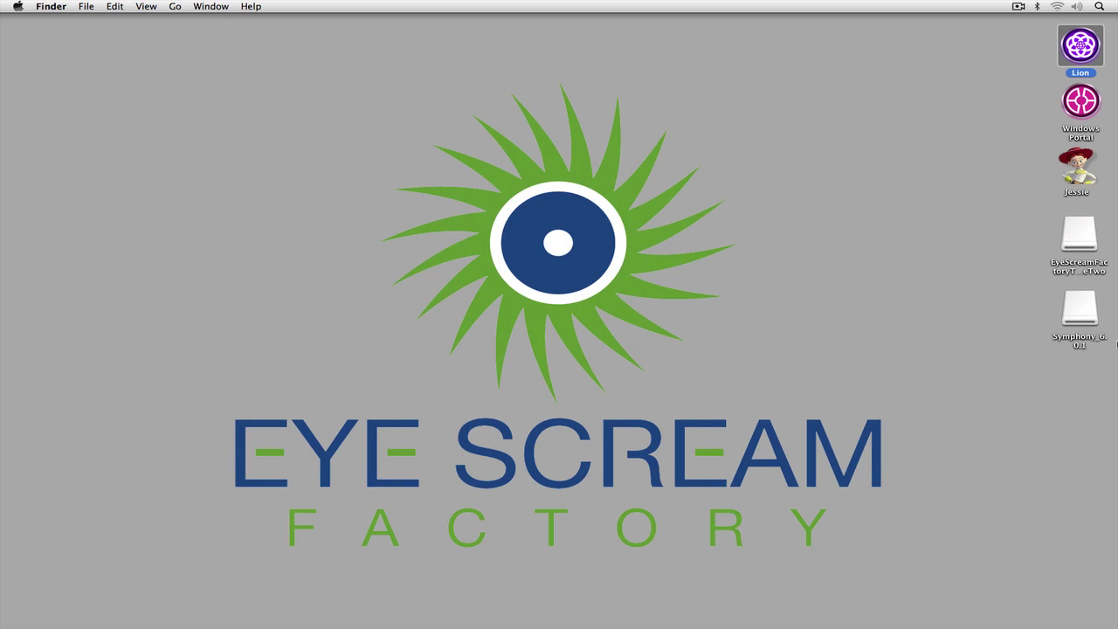
Open the Production Suite folder within Additional Files on the Symphony_6.0.1 disk and expand its Avid FX folder
double_click(1091, 311)
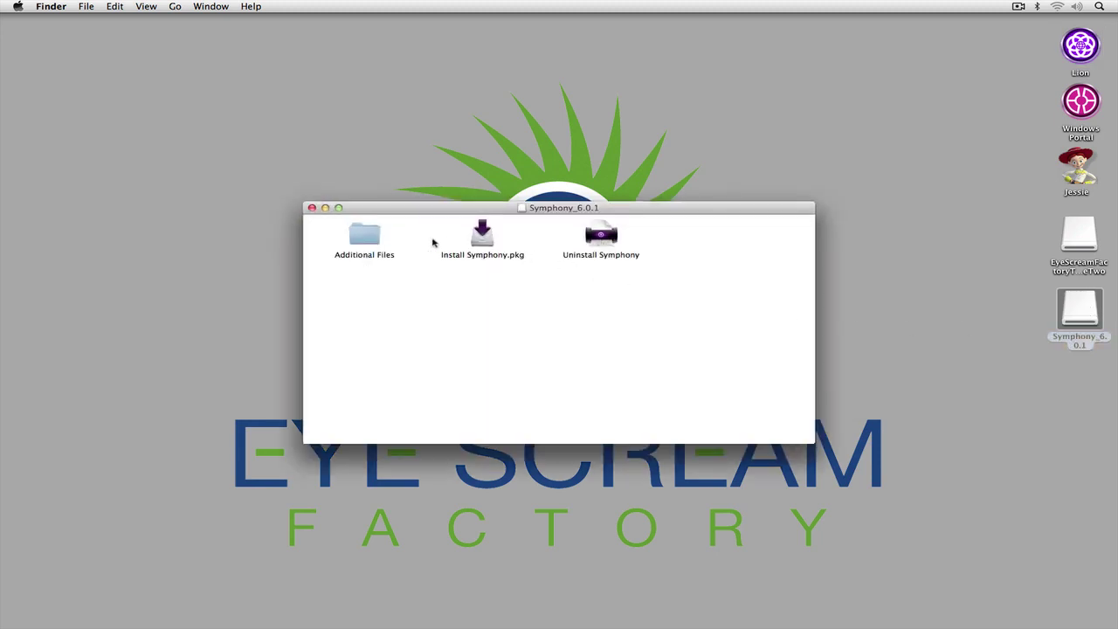
click(373, 239)
double_click(373, 239)
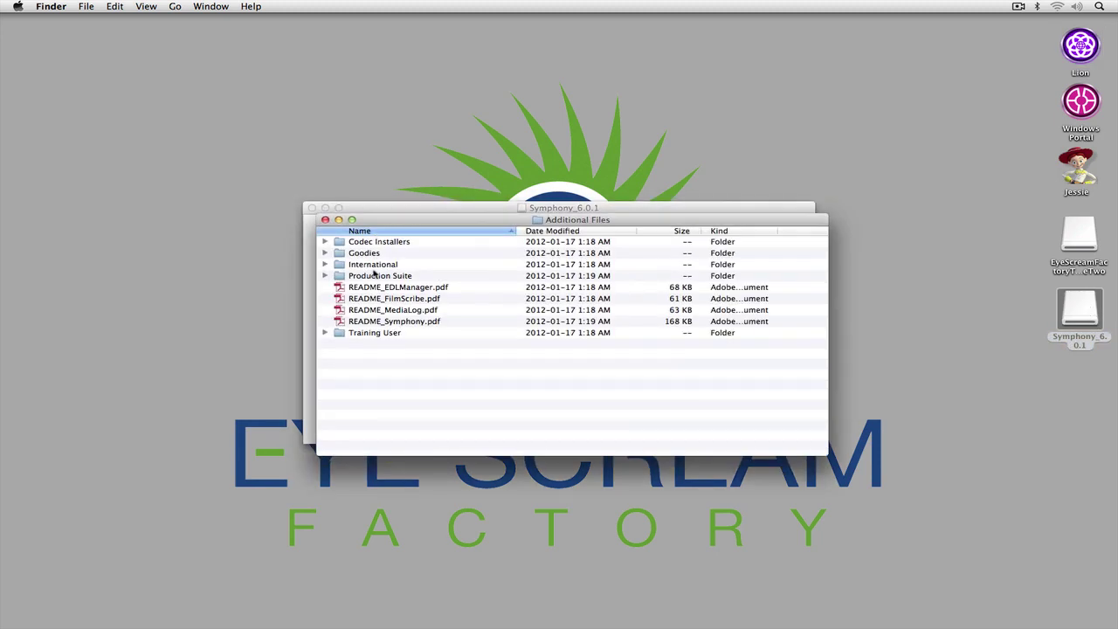
double_click(374, 278)
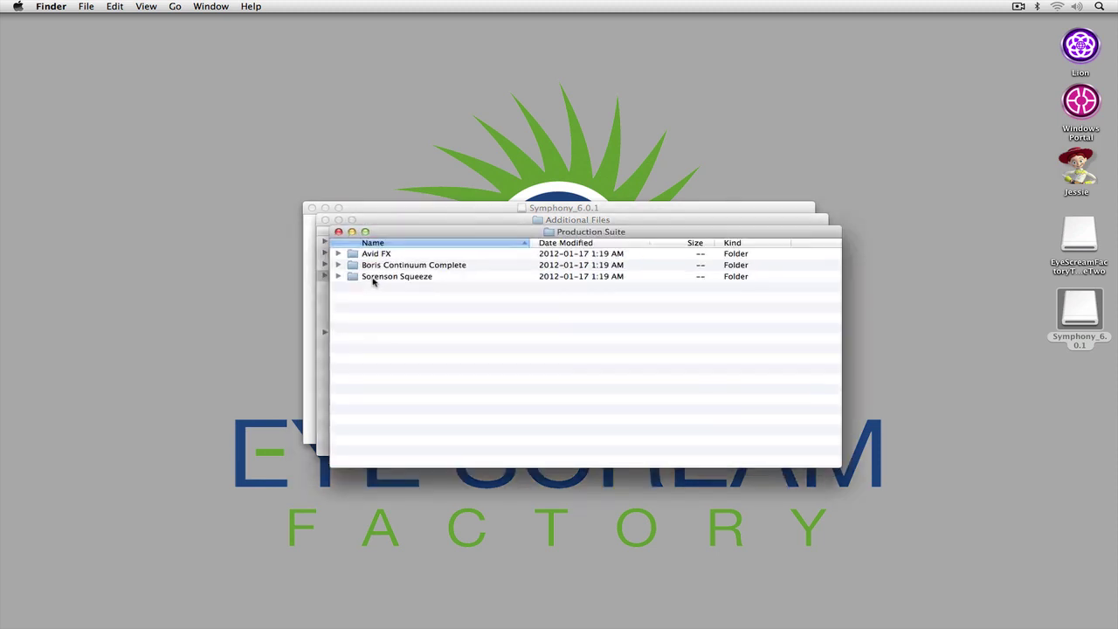
click(338, 254)
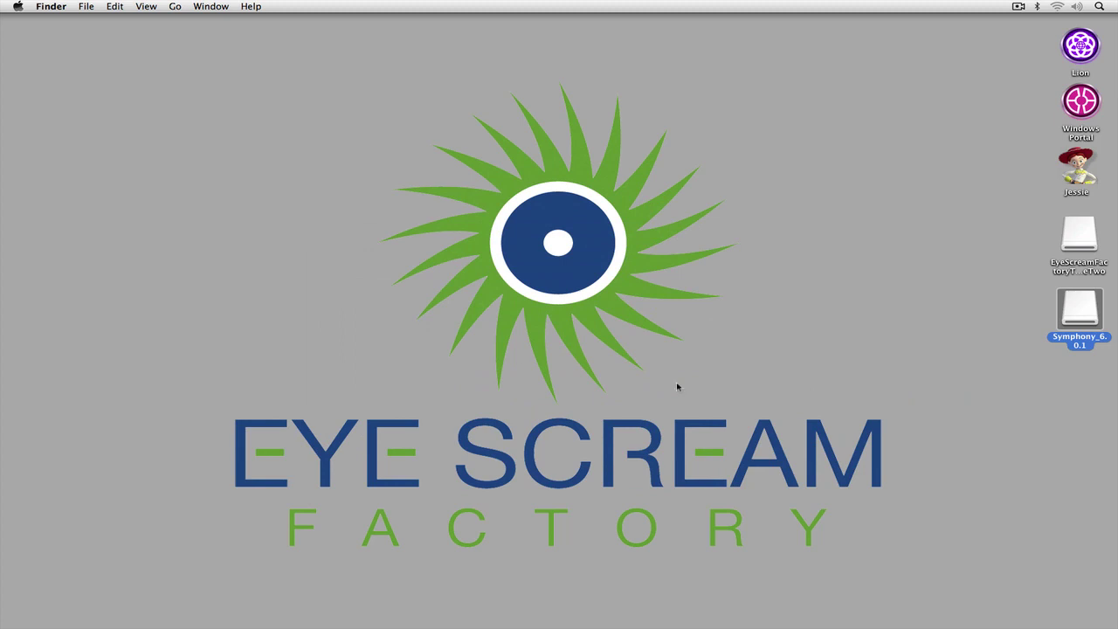
Switch to Avid Symphony, look at the Avid FX Transition effect in the Effect Palette and close the palette
key(super+Tab)
key(super+Tab)
key(super+Tab)
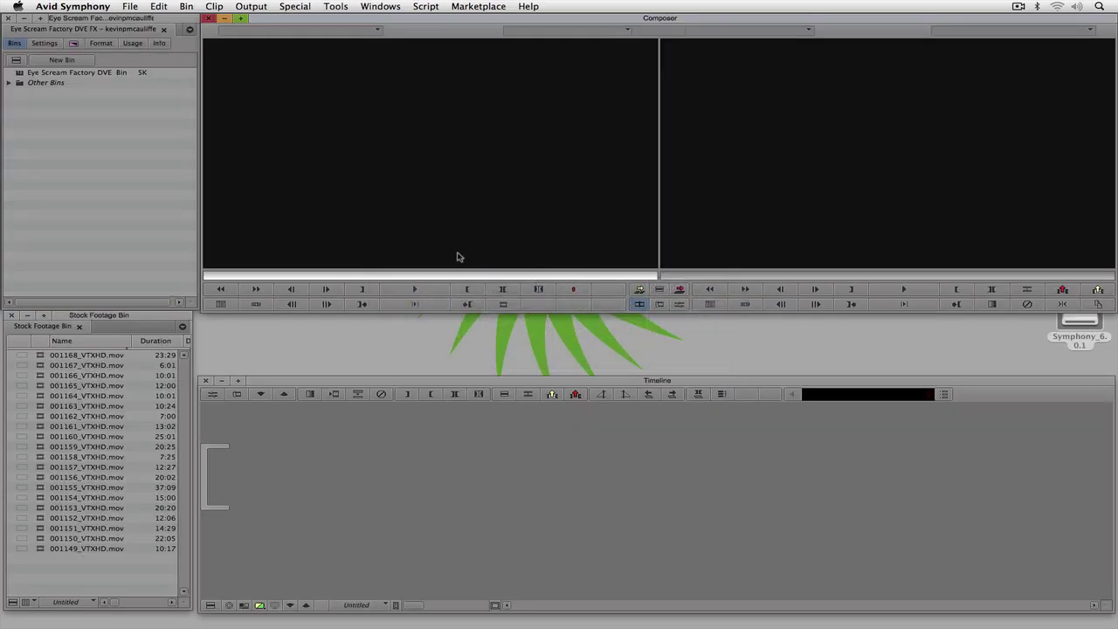
click(99, 166)
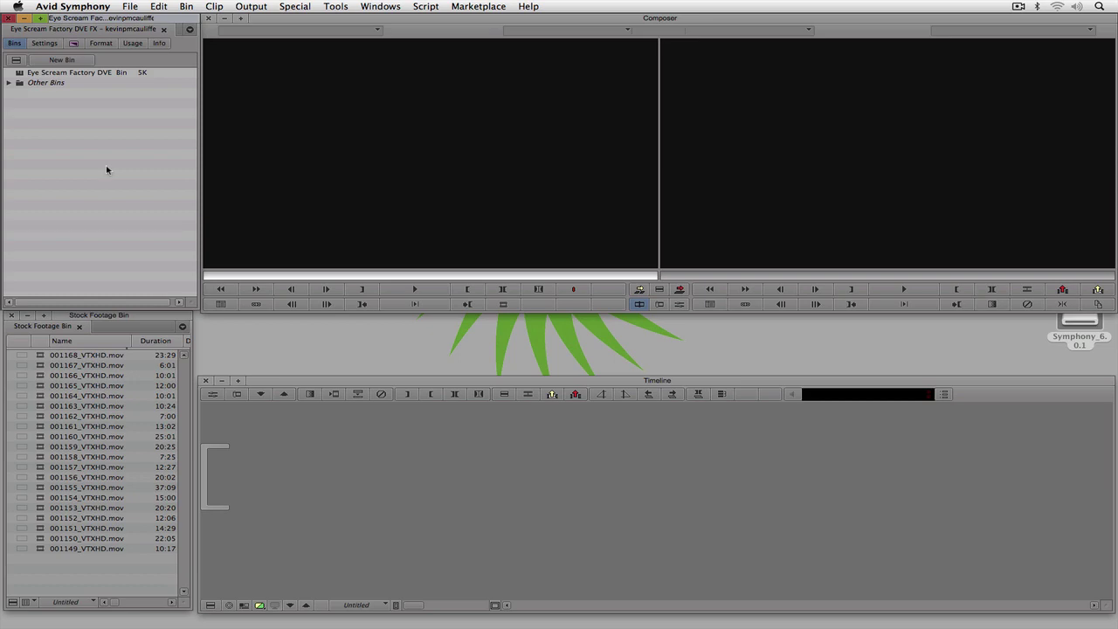
key(super+8)
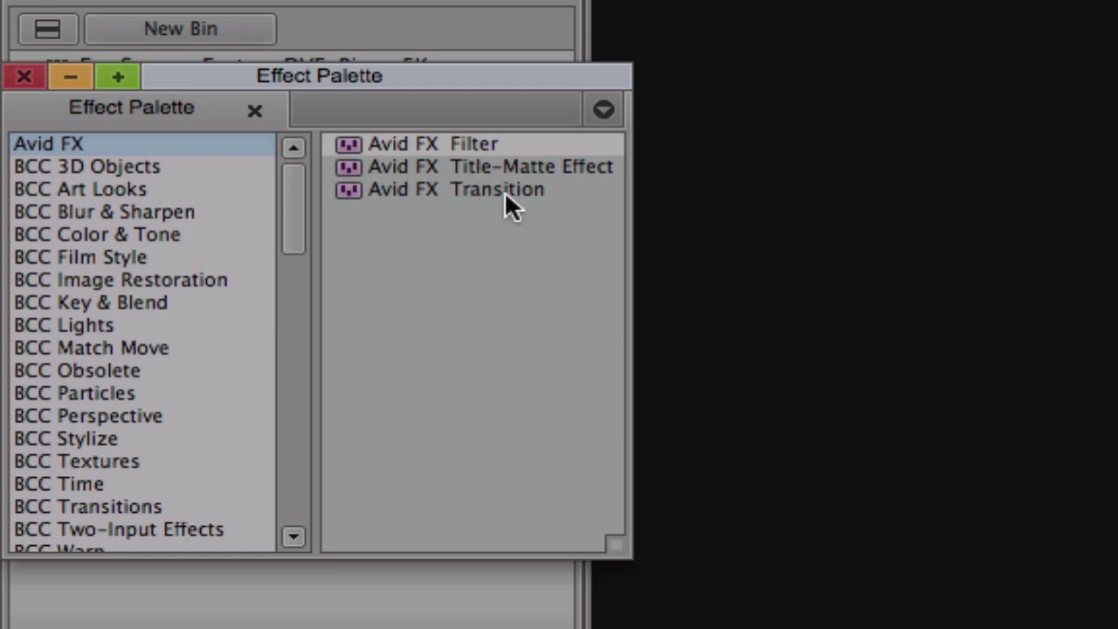
click(25, 77)
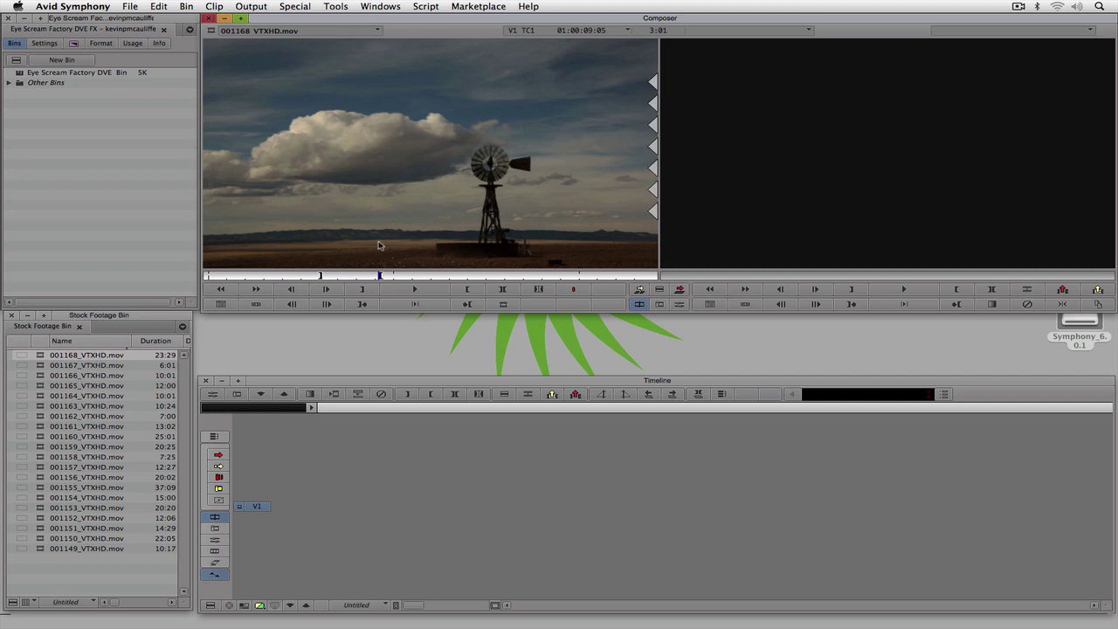
Splice the marked parts of 001168_VTXHD.mov and 001154_VTXHD.mov one after the other into a new sequence
key(v)
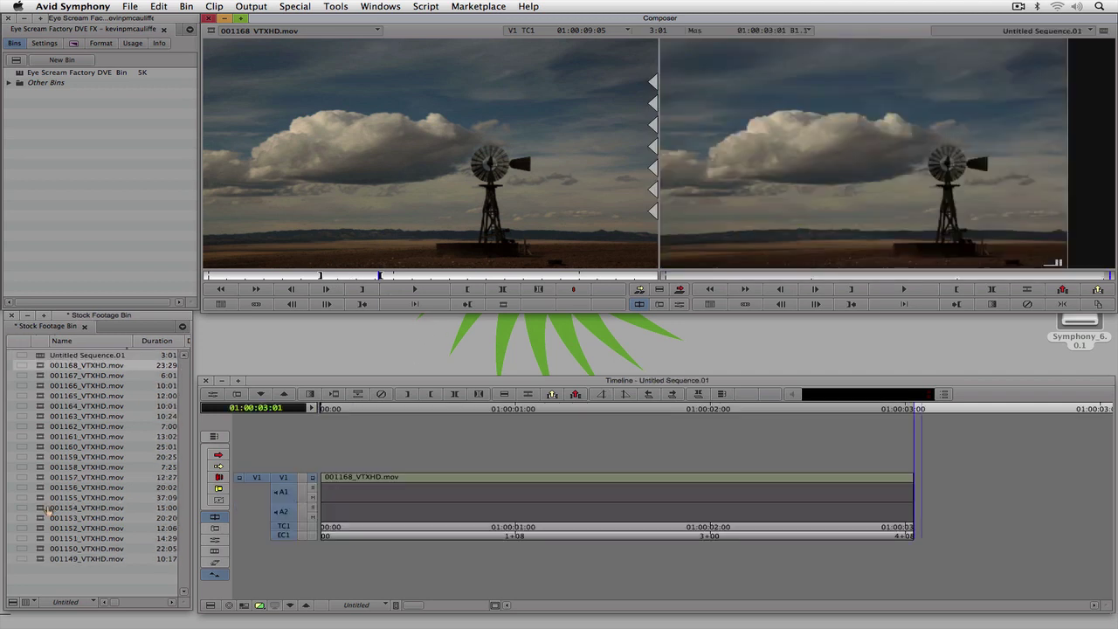
double_click(87, 508)
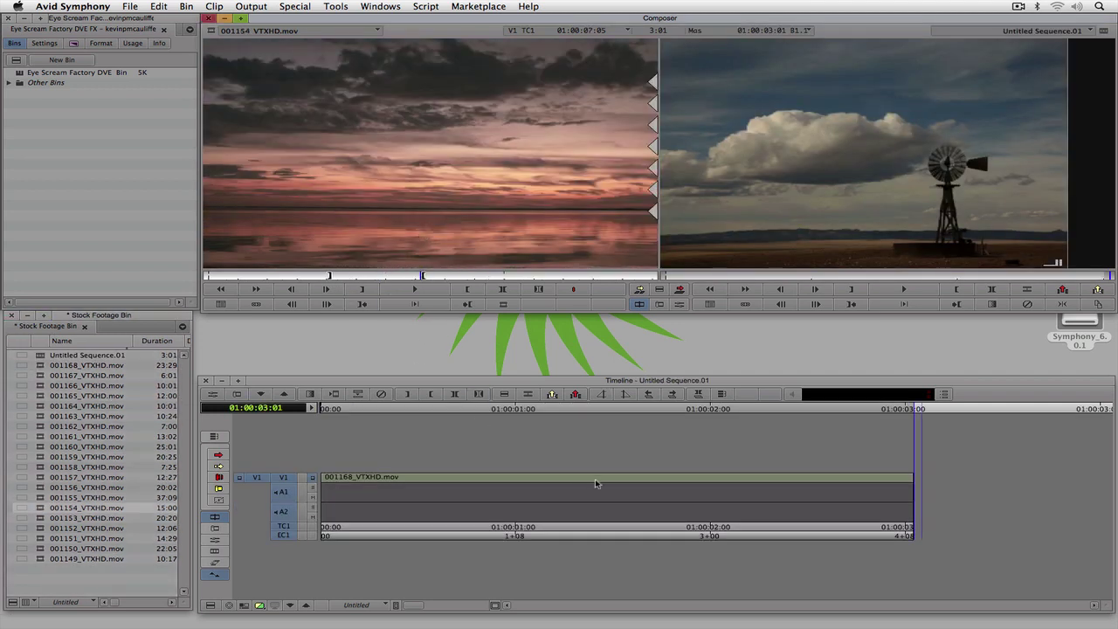
key(v)
Apply the Avid FX Transition effect to the cut between 001168_VTXHD.mov and 001154_VTXHD.mov and park at 01:00:02:29
click(623, 485)
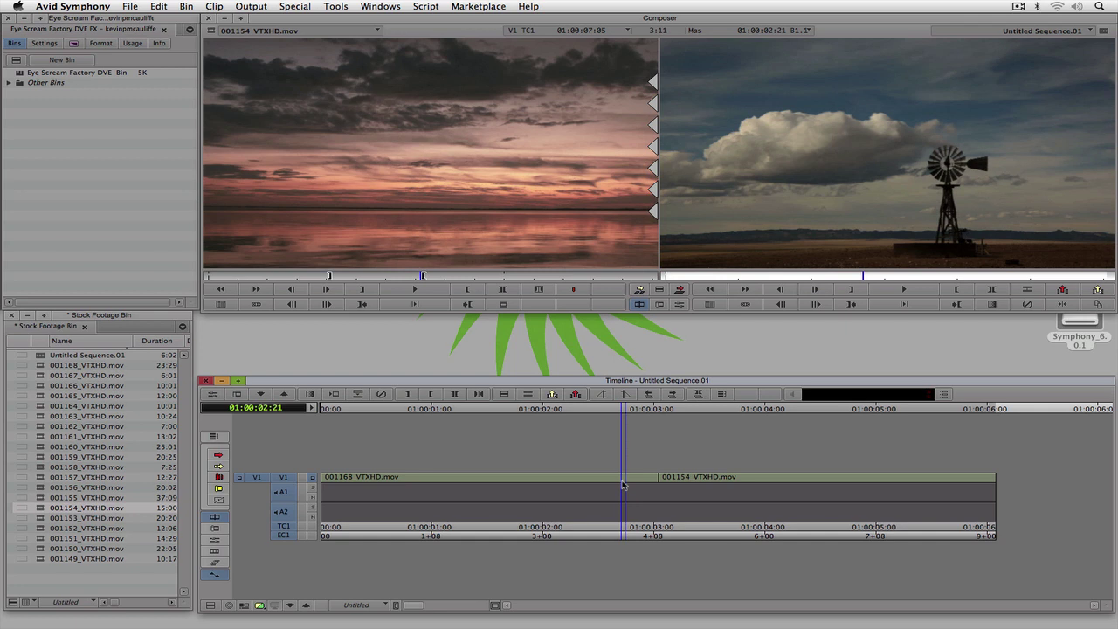
key(super+8)
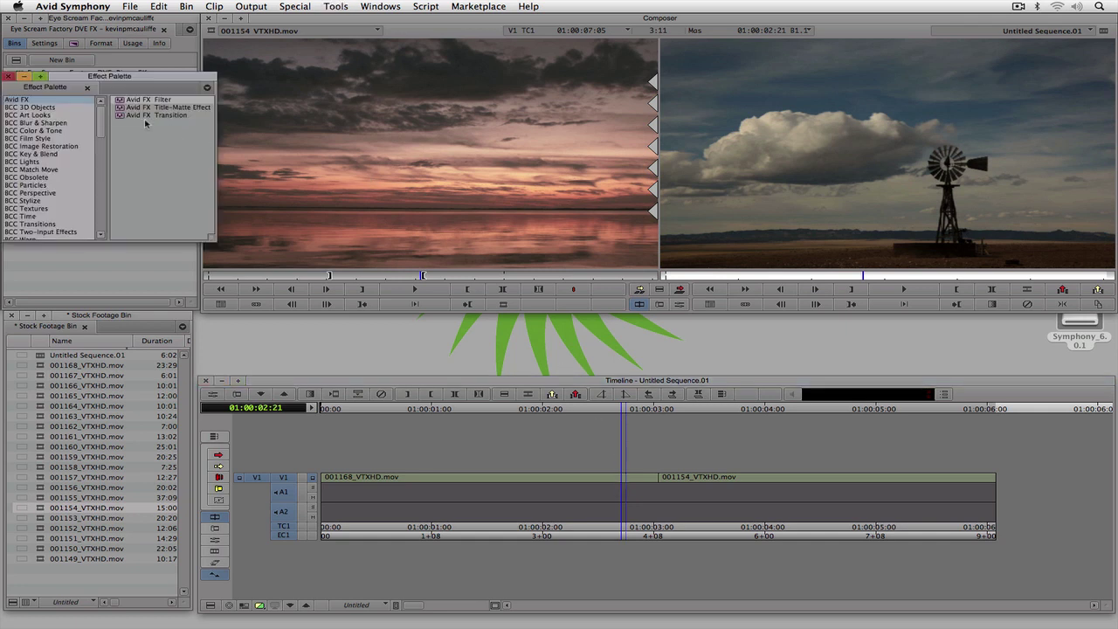
click(122, 115)
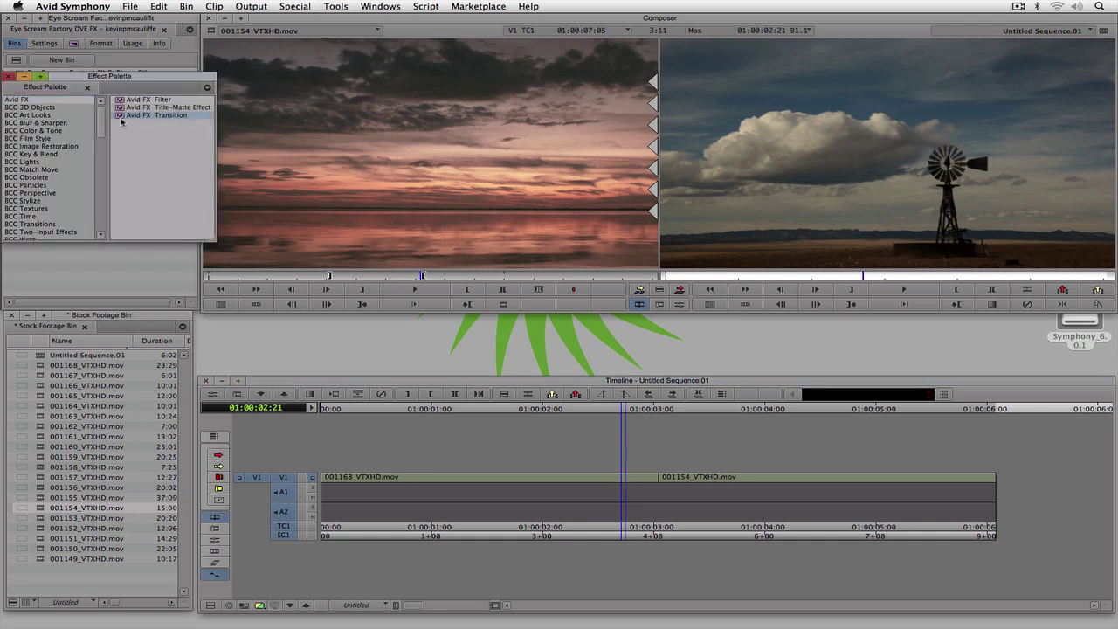
drag(131, 118, 661, 476)
click(651, 483)
Show the Avid FX Transition's settings in the Effect Editor, reposition that window and launch the effect's user interface
key(super+8)
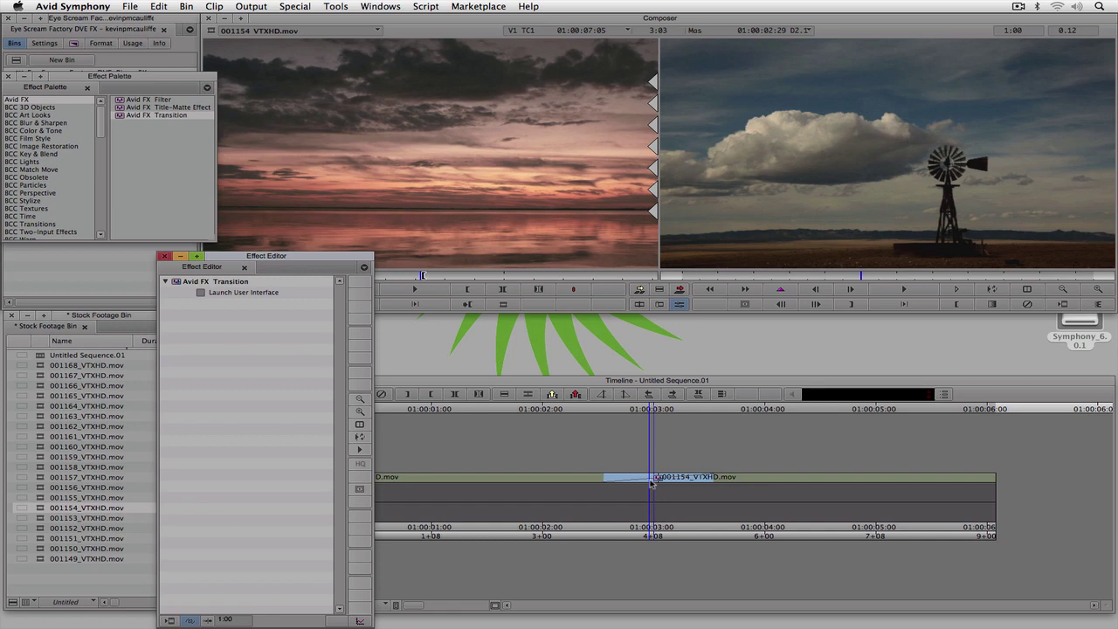
drag(349, 259, 173, 245)
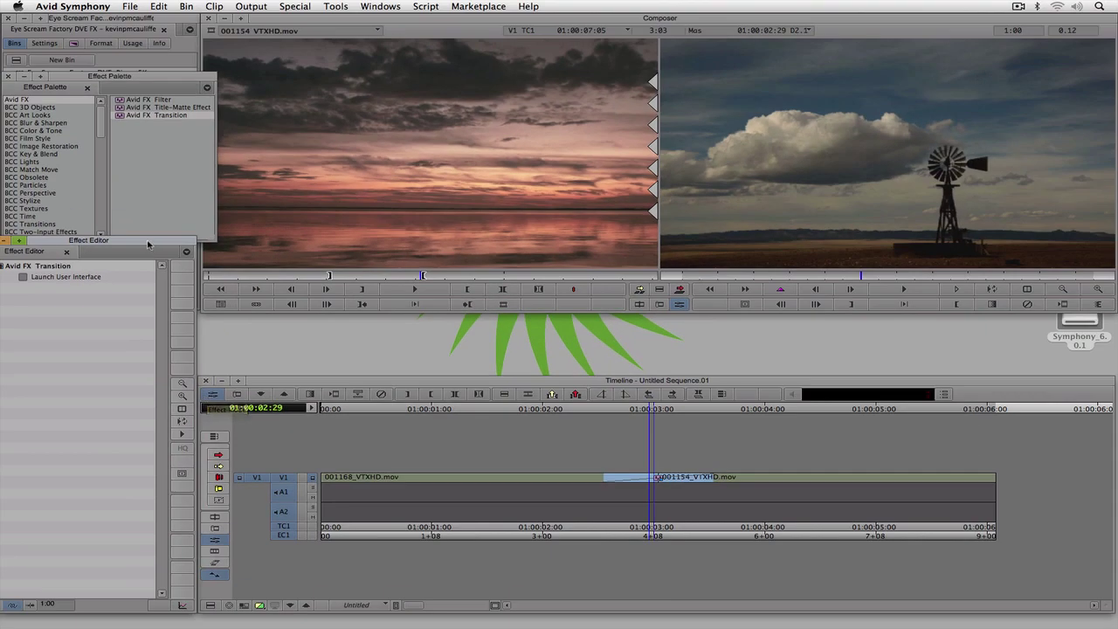
drag(151, 243, 509, 191)
click(342, 236)
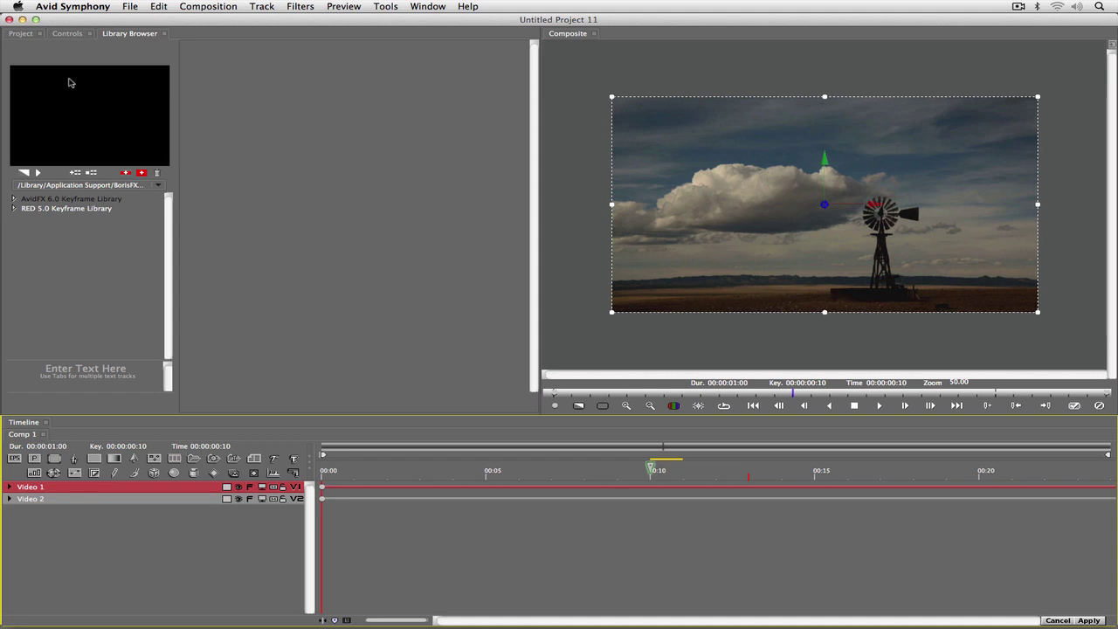
Open the 74 DVE Transitions folder under Transitions, Eye Scream Factory and its author's folder in the AvidFX 6.0 Keyframe Library
click(13, 199)
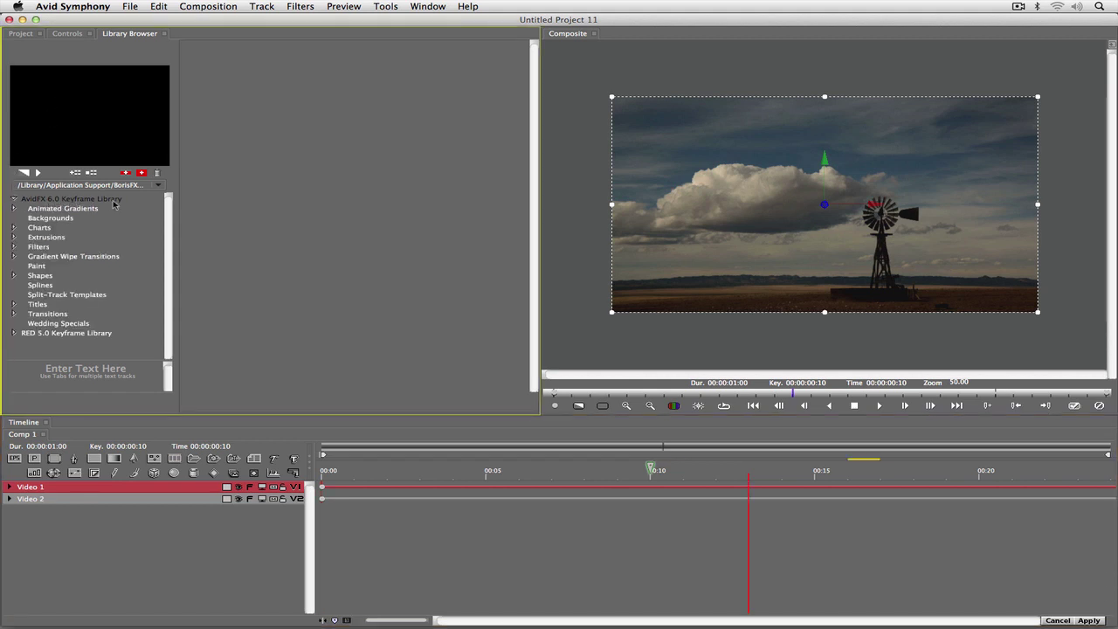
click(14, 314)
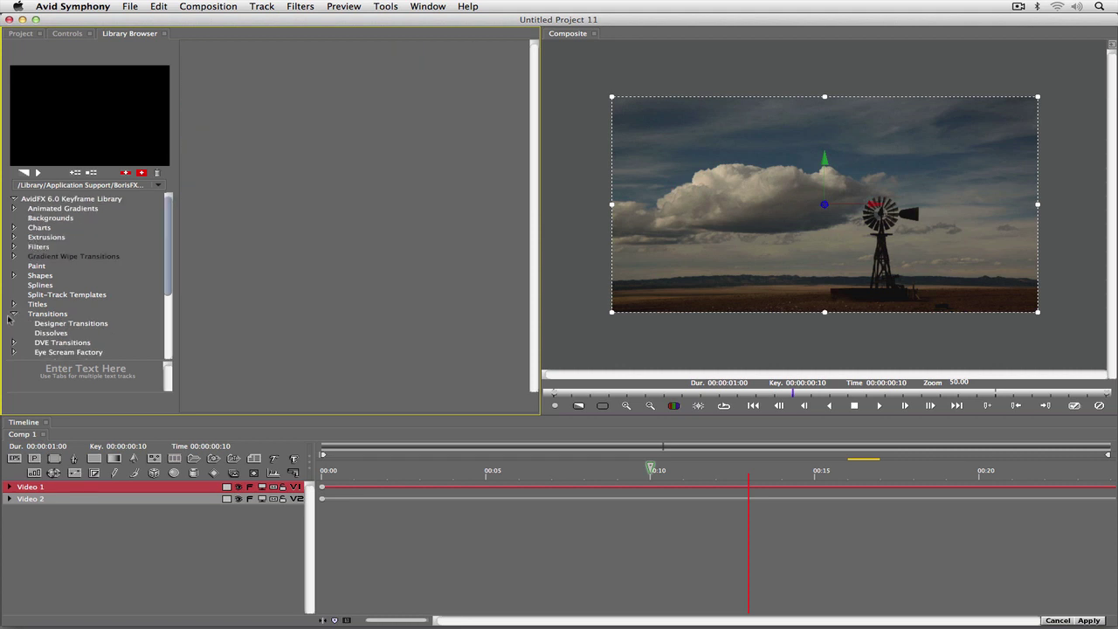
click(14, 352)
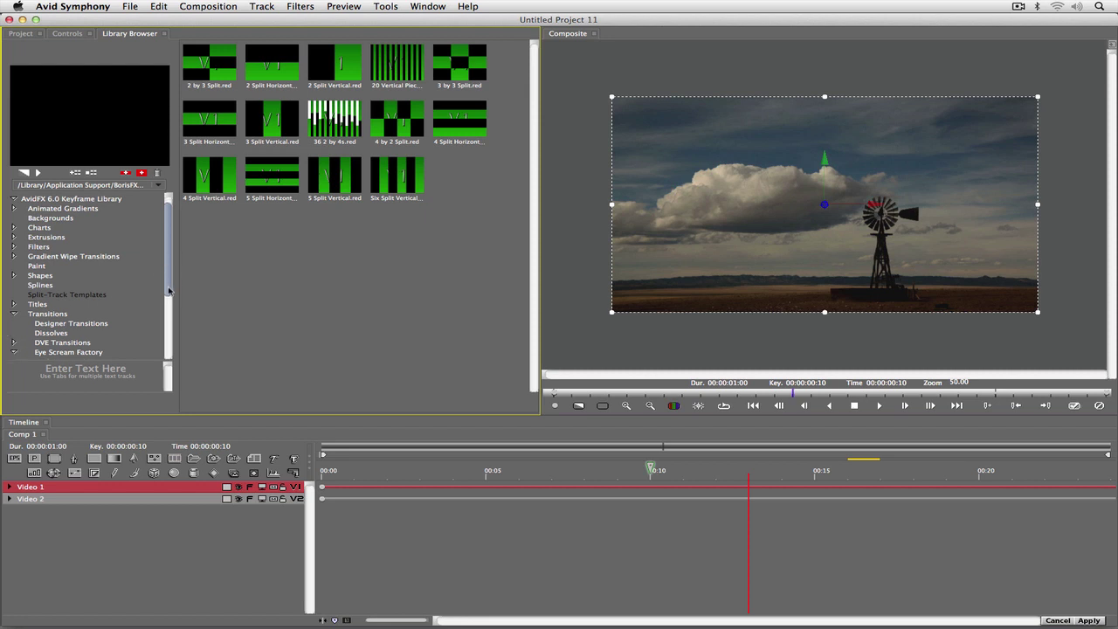
scroll(169, 319, down, 3)
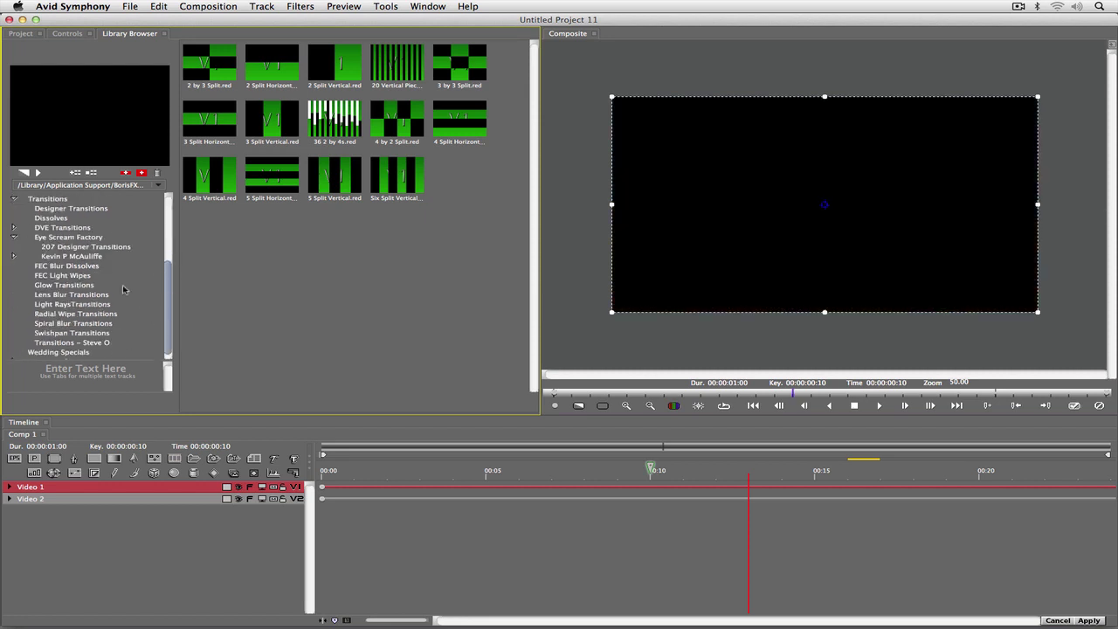
double_click(65, 257)
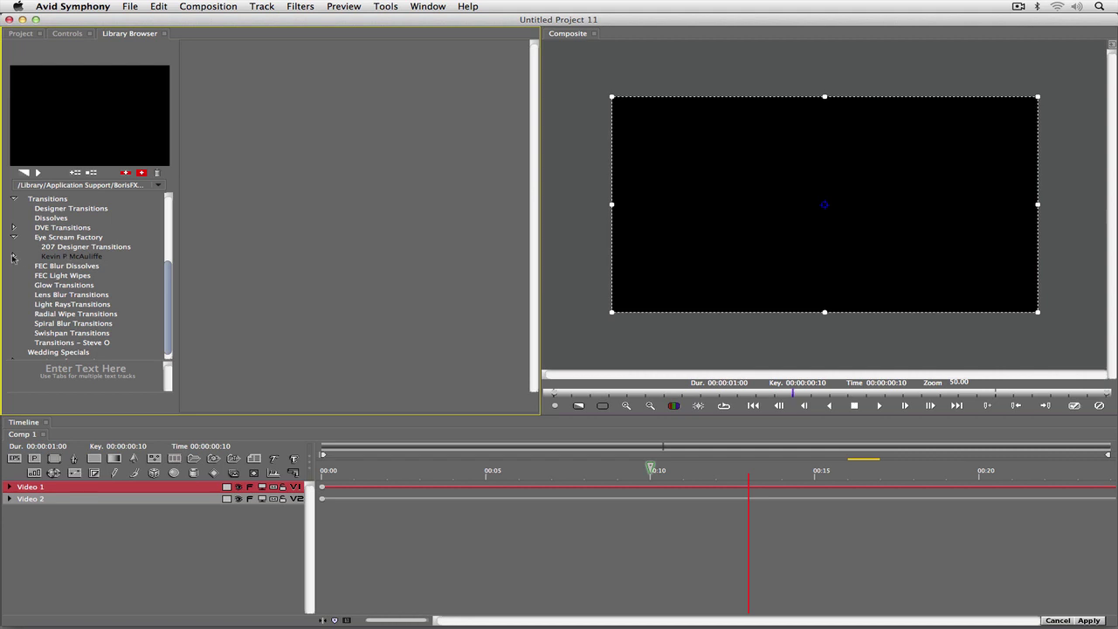
click(70, 267)
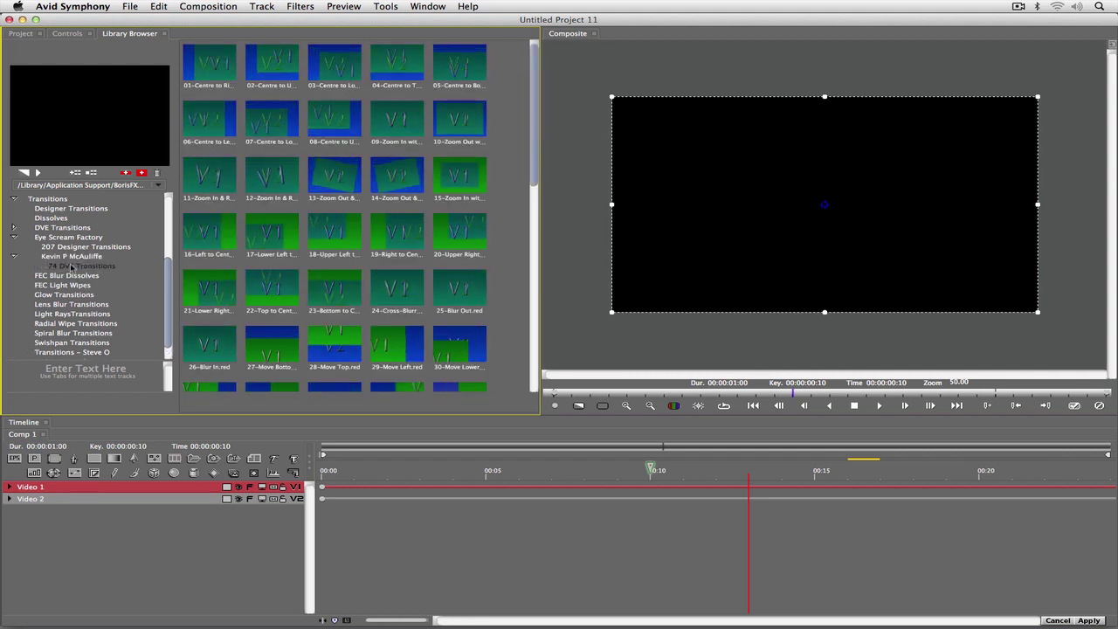
Select 50-Cosmic Zoom Out.red among the 74 DVE Transitions to load its preview
scroll(514, 219, down, 2)
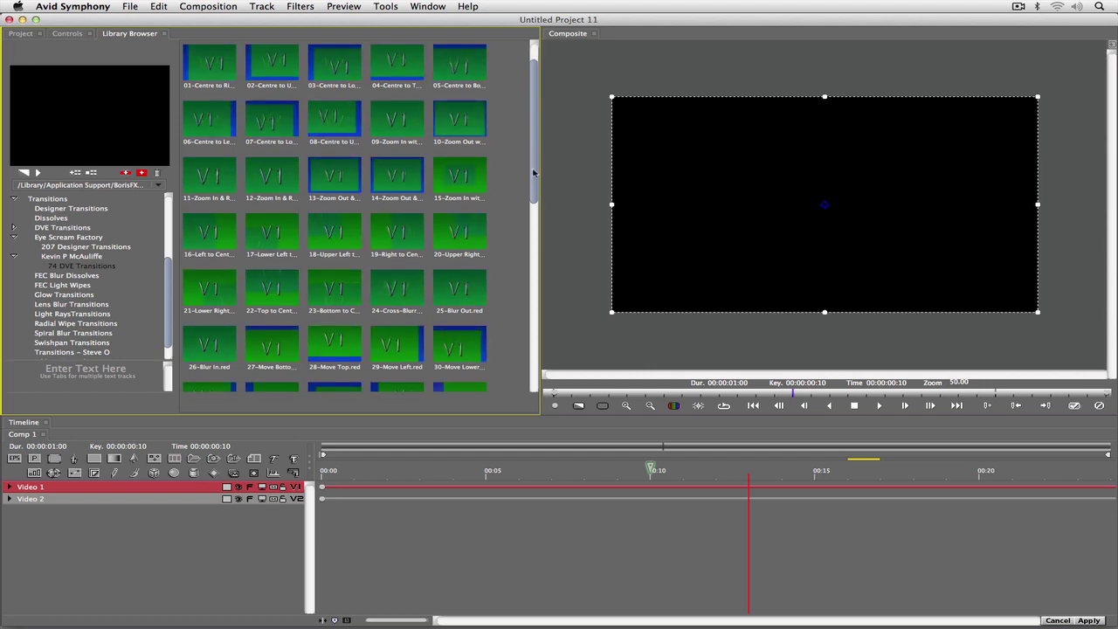
scroll(524, 271, down, 4)
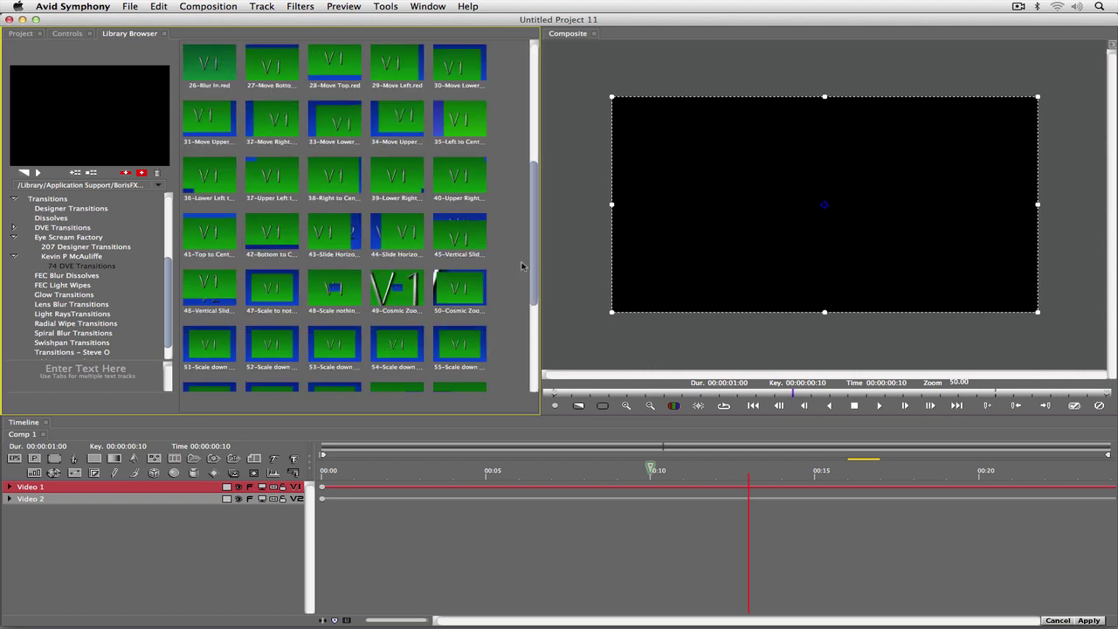
click(461, 289)
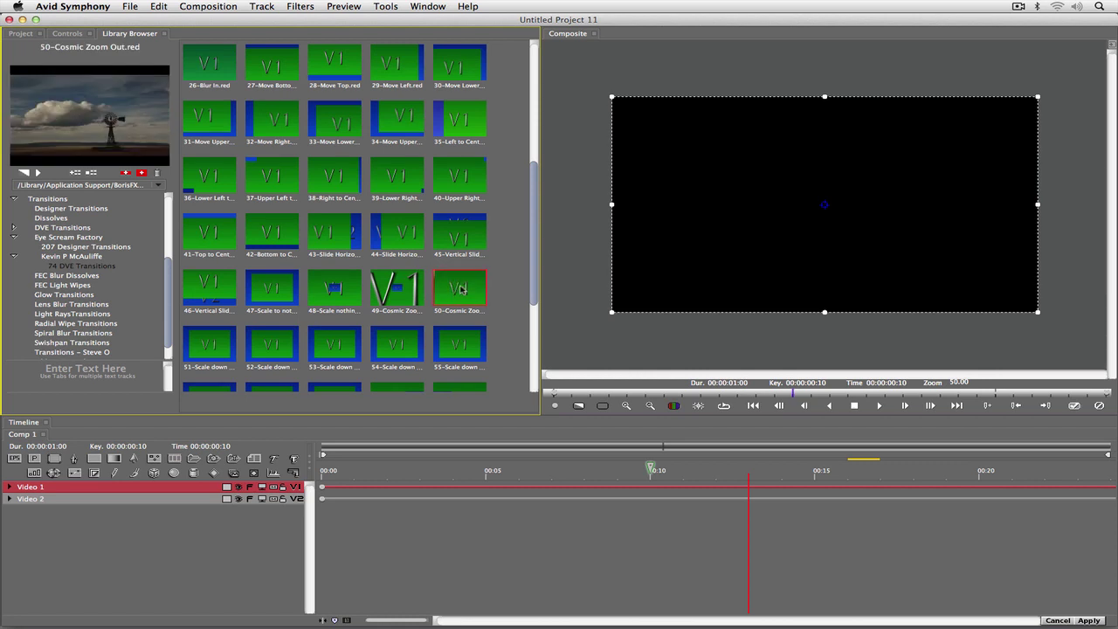
Load the 50-Cosmic Zoom Out.red preset into the composition, preview its animation and apply it to the sequence's transition
double_click(461, 289)
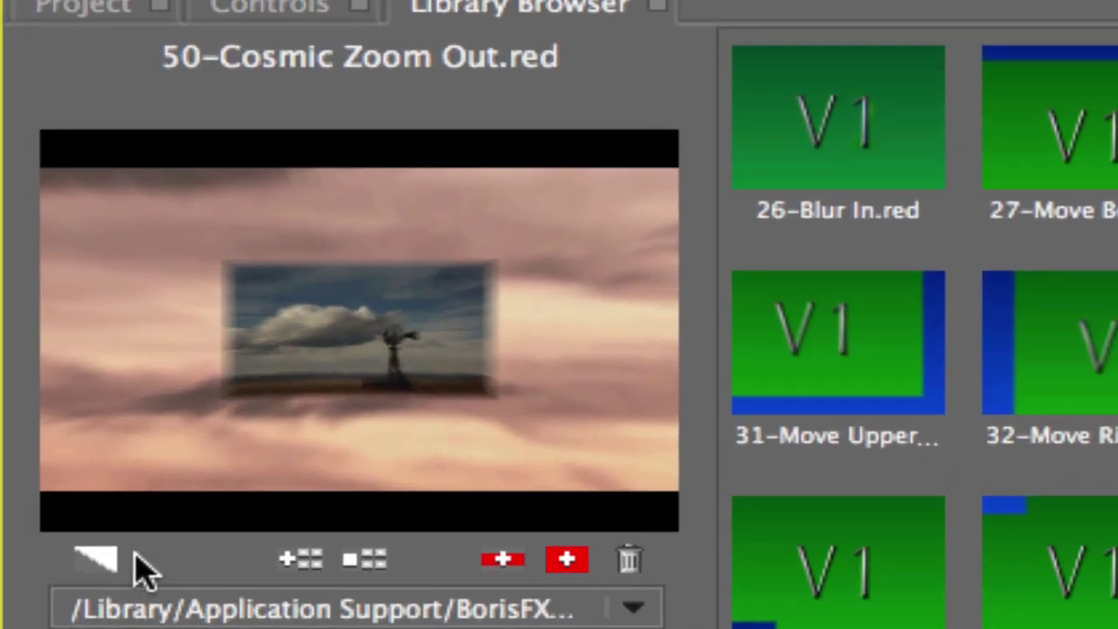
click(37, 172)
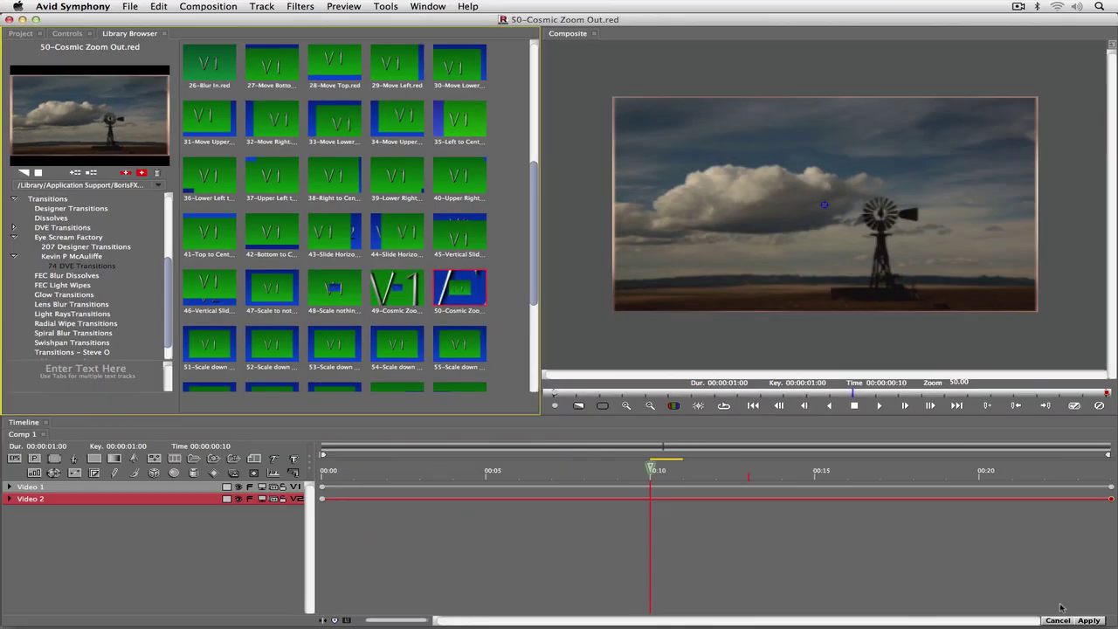
click(1089, 621)
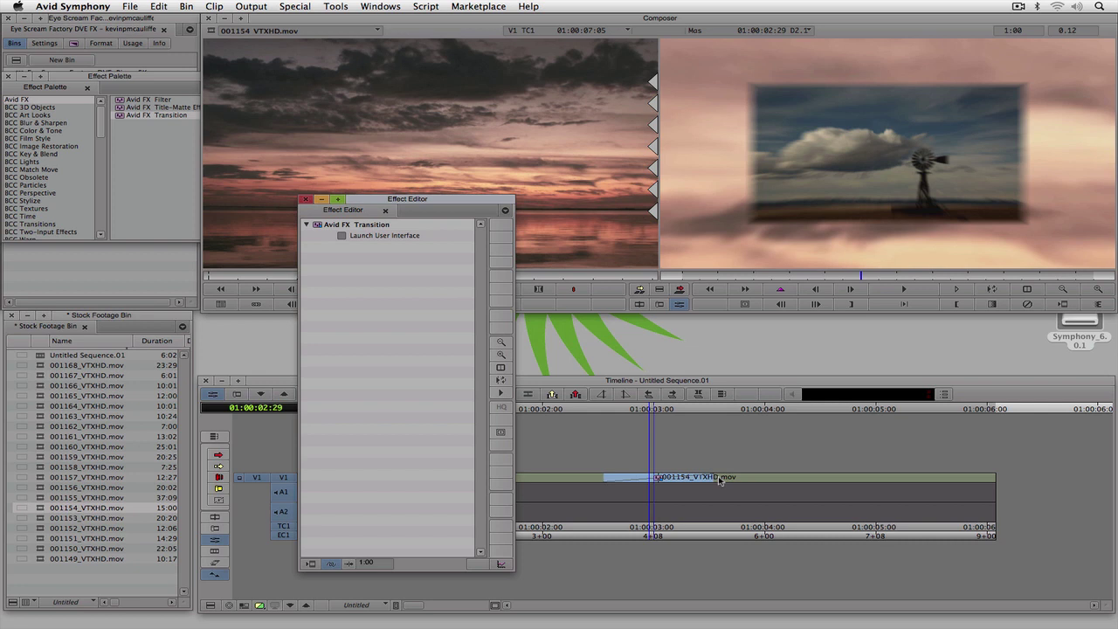
Reposition the Effect Editor, set the Avid FX Transition's duration to 2:12 and render the effect
drag(477, 202, 615, 90)
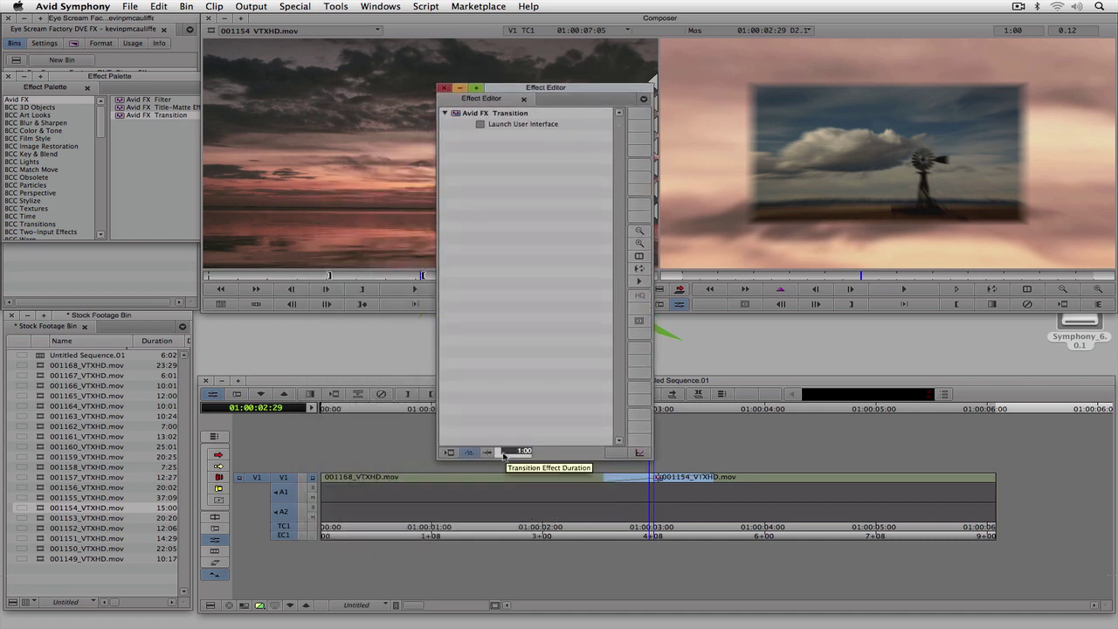
text(2:12)
key(Return)
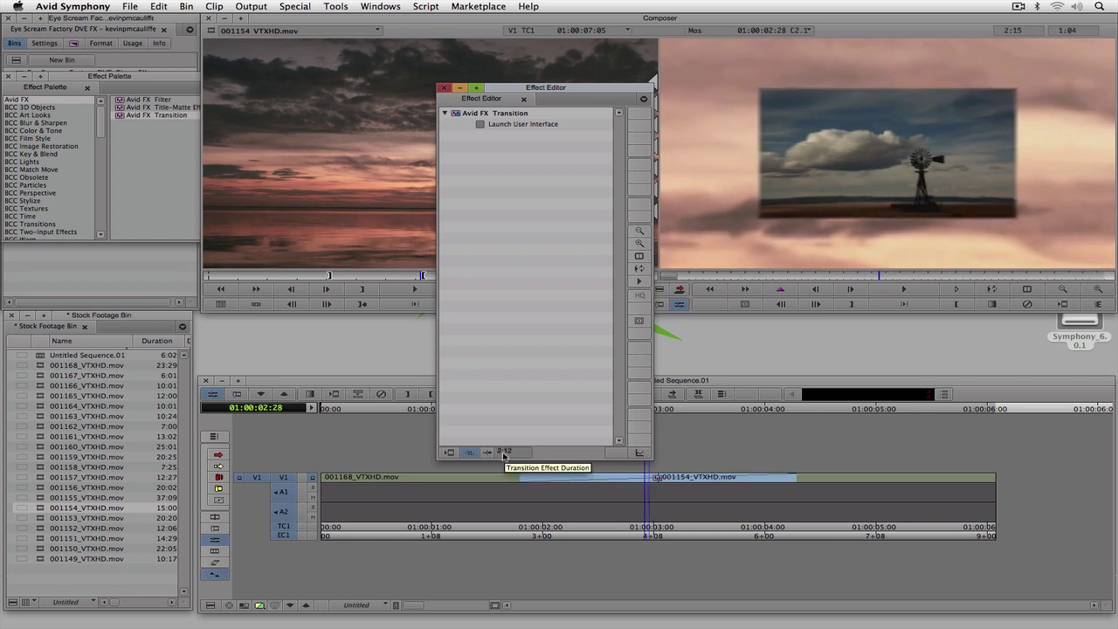
click(449, 453)
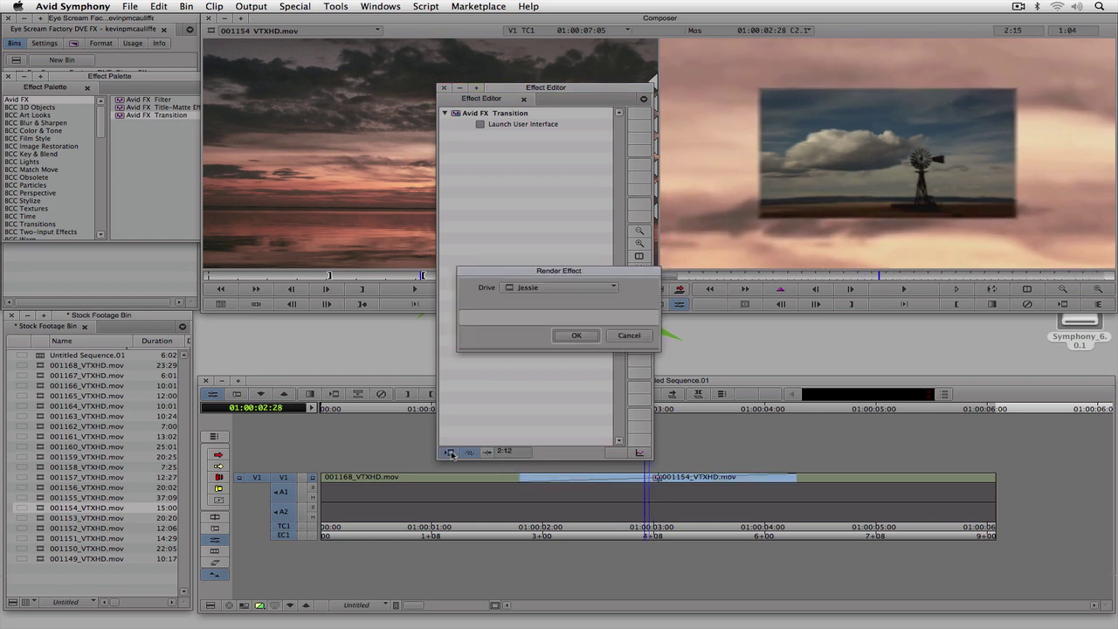
click(575, 336)
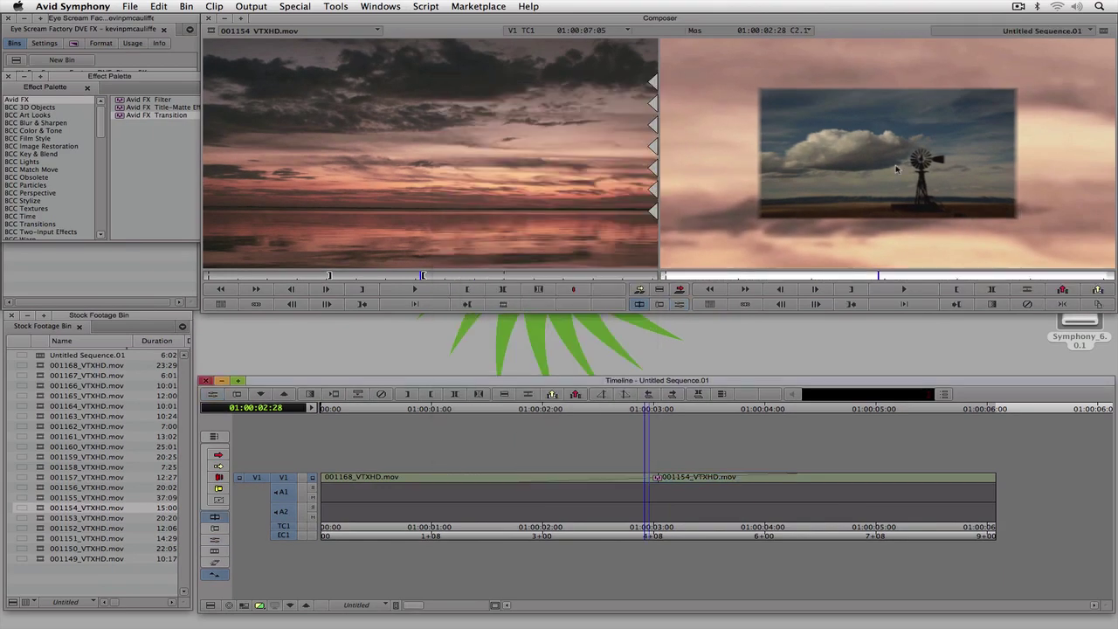
Play Untitled Sequence.01 from its start to review the rendered transition and close the Effect Palette
key(Home)
key(space)
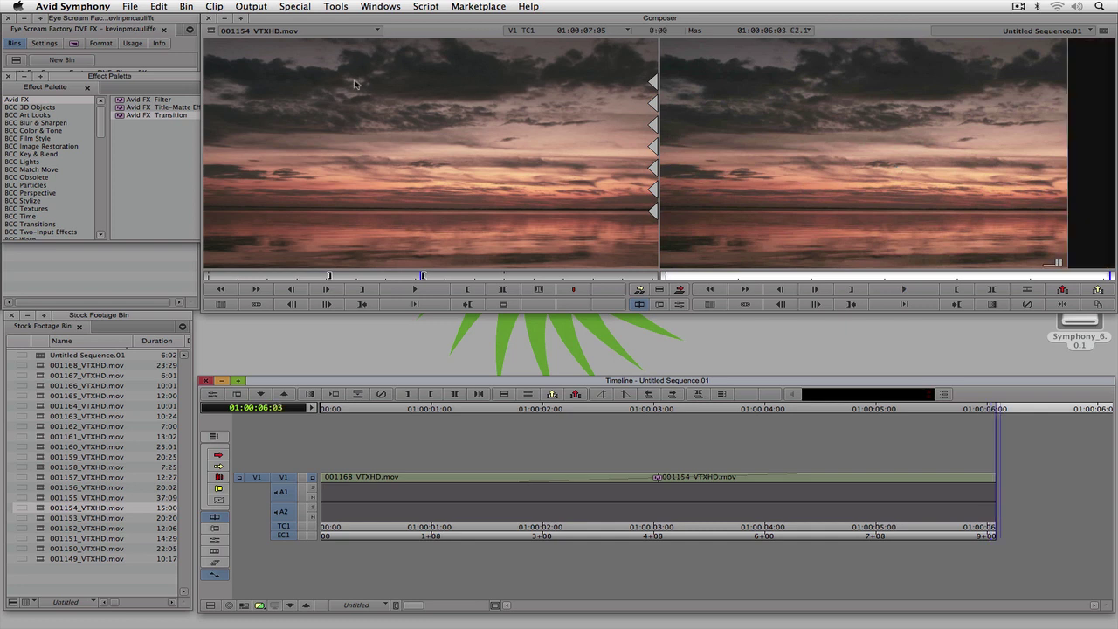
click(9, 76)
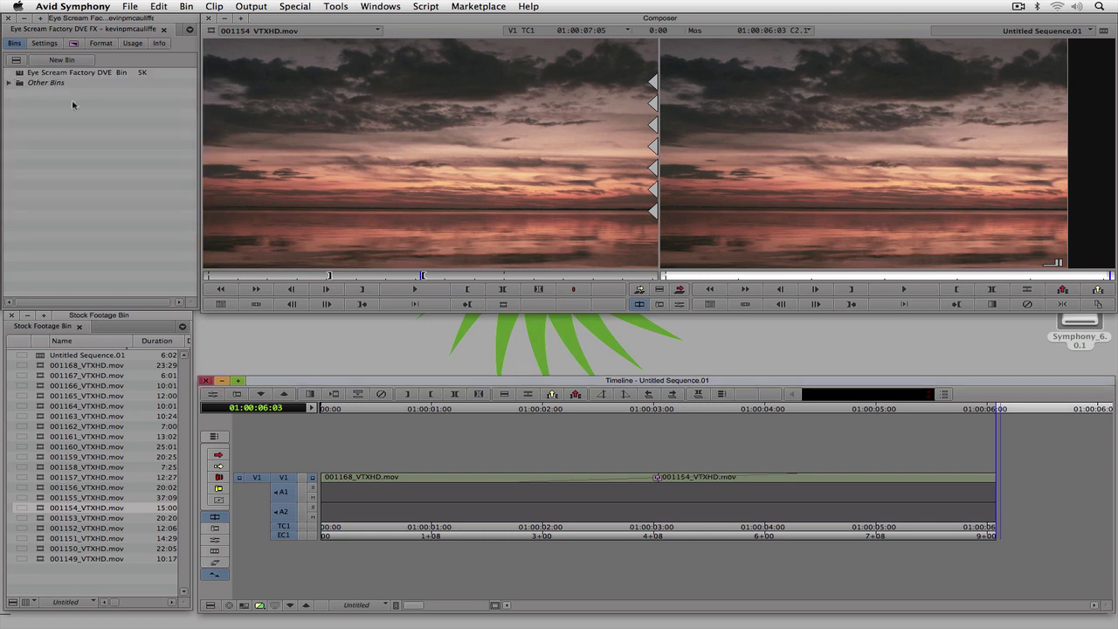
From the project's settings list, browse the open dialog to the Eye Scream Factory folder on EyeScreamFactoryTransitionsVolumeTwo, and dismiss the dialog
click(51, 44)
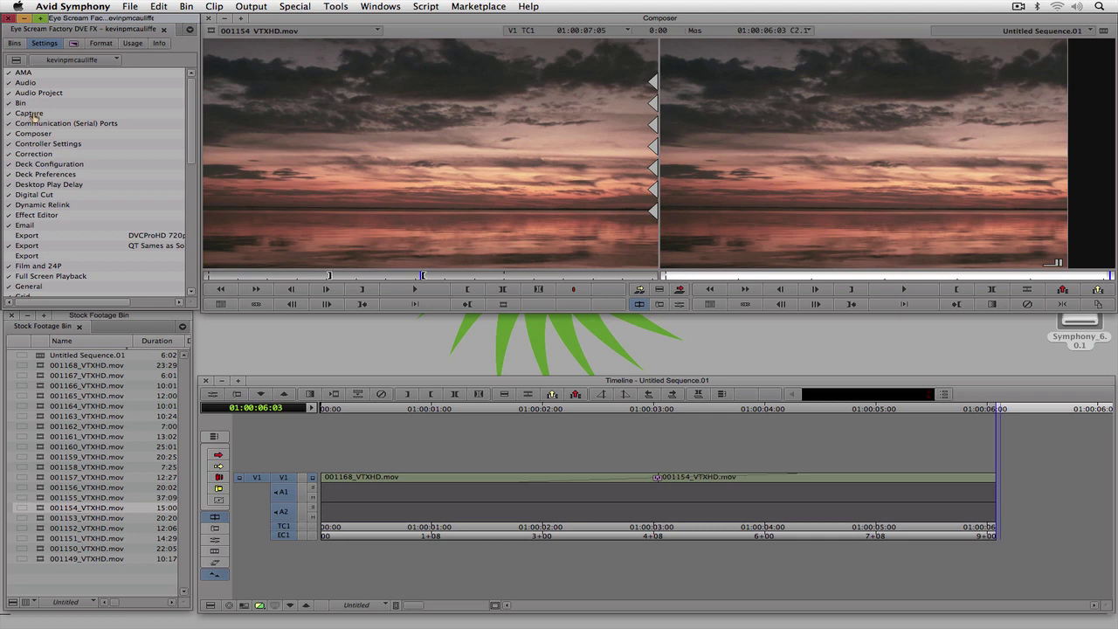
key(super+o)
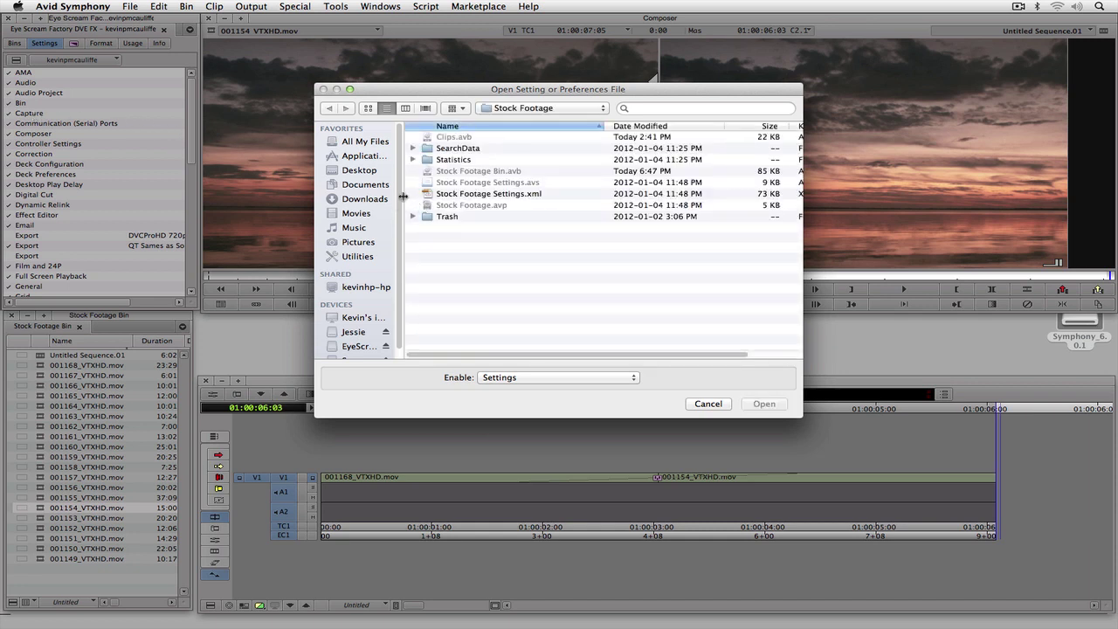
click(535, 108)
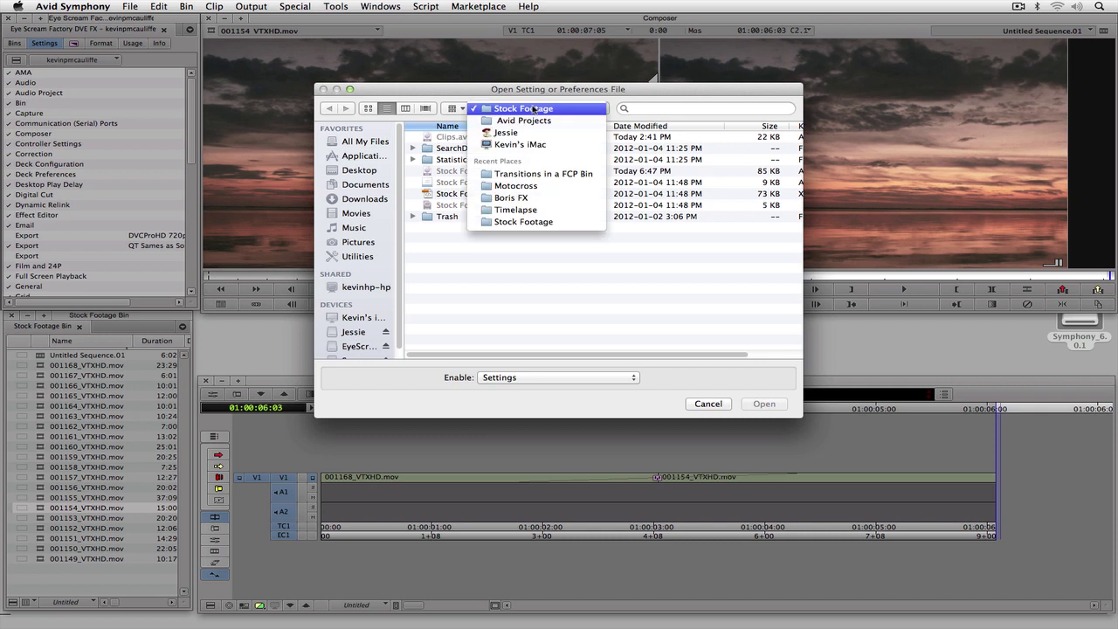
click(521, 144)
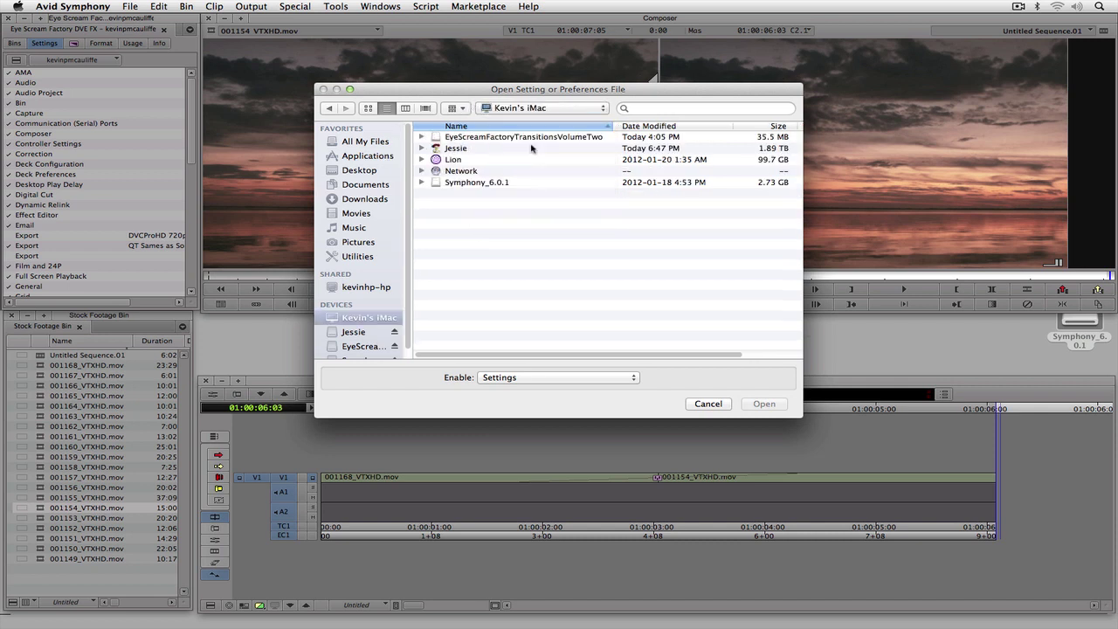
double_click(492, 162)
click(489, 137)
double_click(490, 137)
double_click(487, 184)
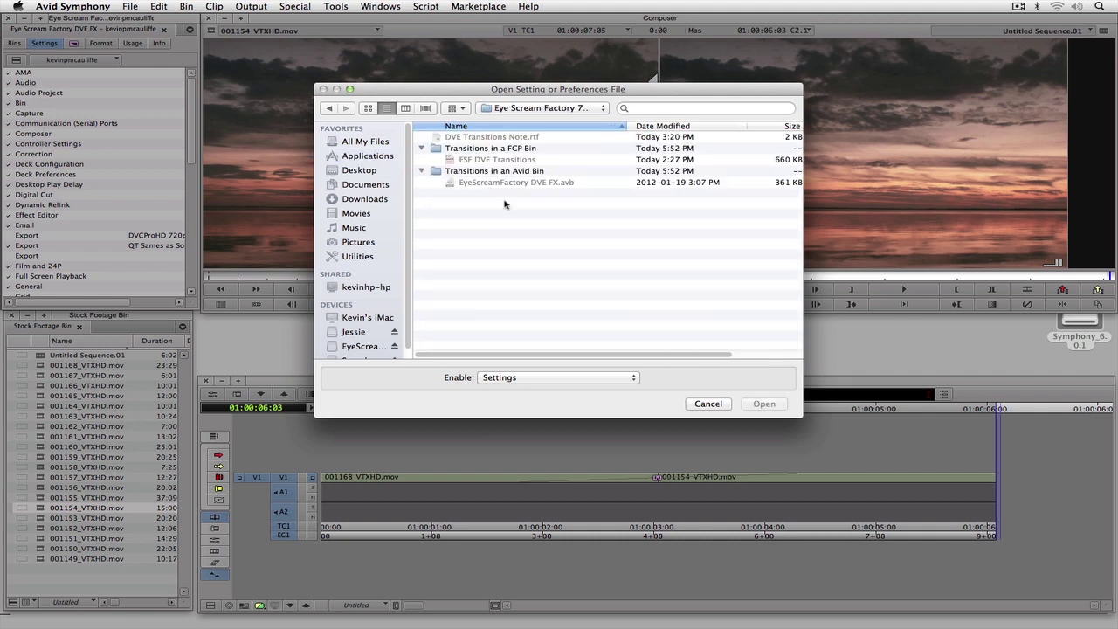
click(708, 404)
From the project's bins list, open EyeScreamFactory DVE FX.avb in Transitions in an Avid Bin, and reposition and enlarge its window
click(14, 43)
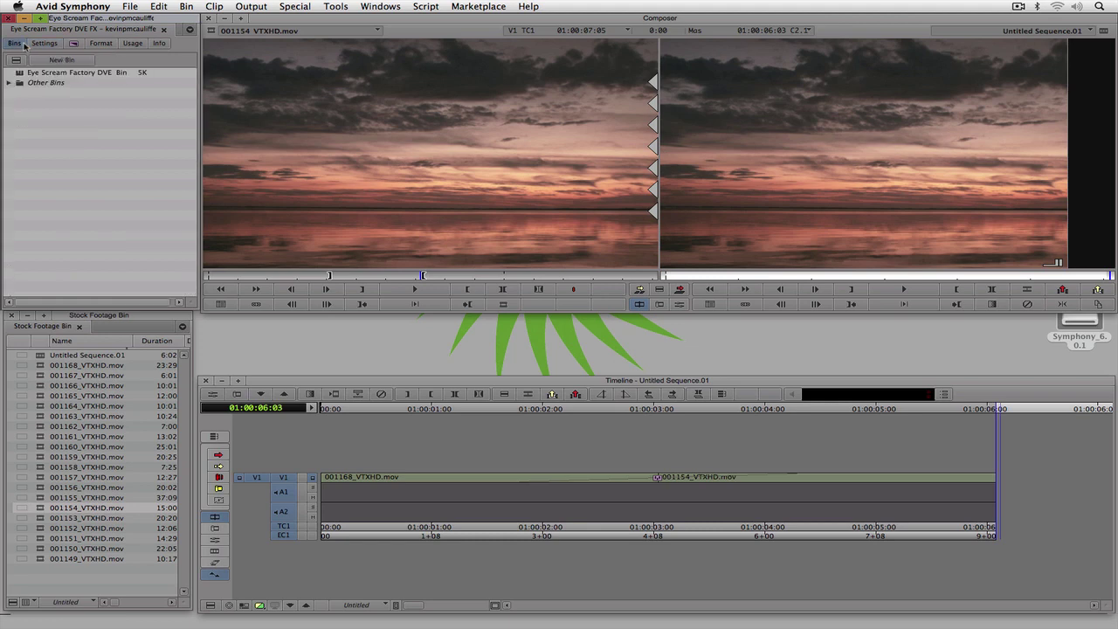
key(super+o)
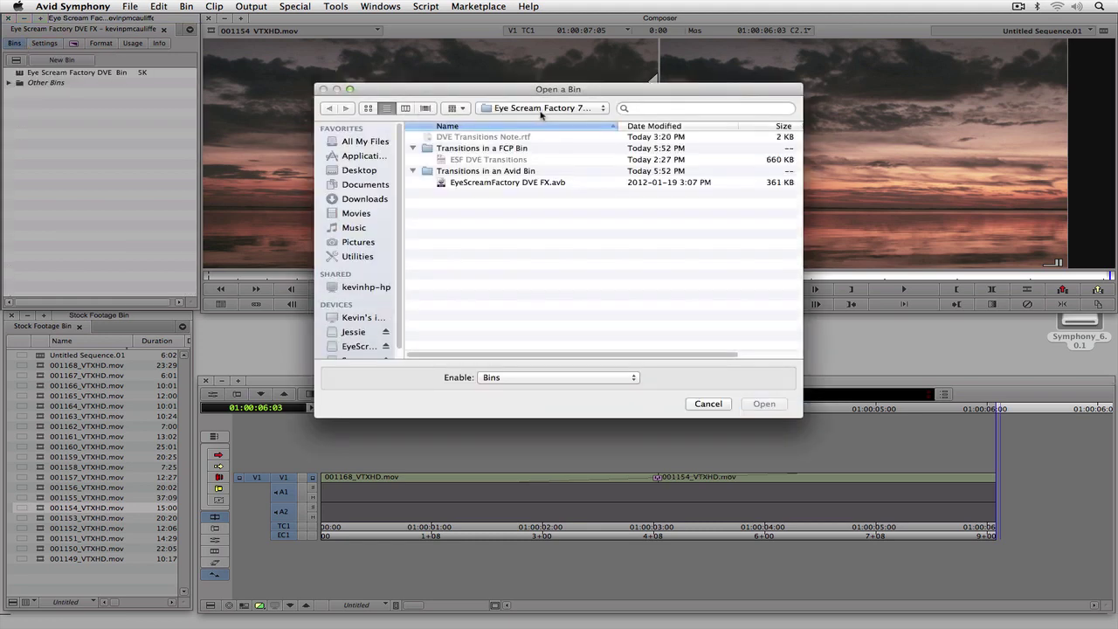
click(482, 183)
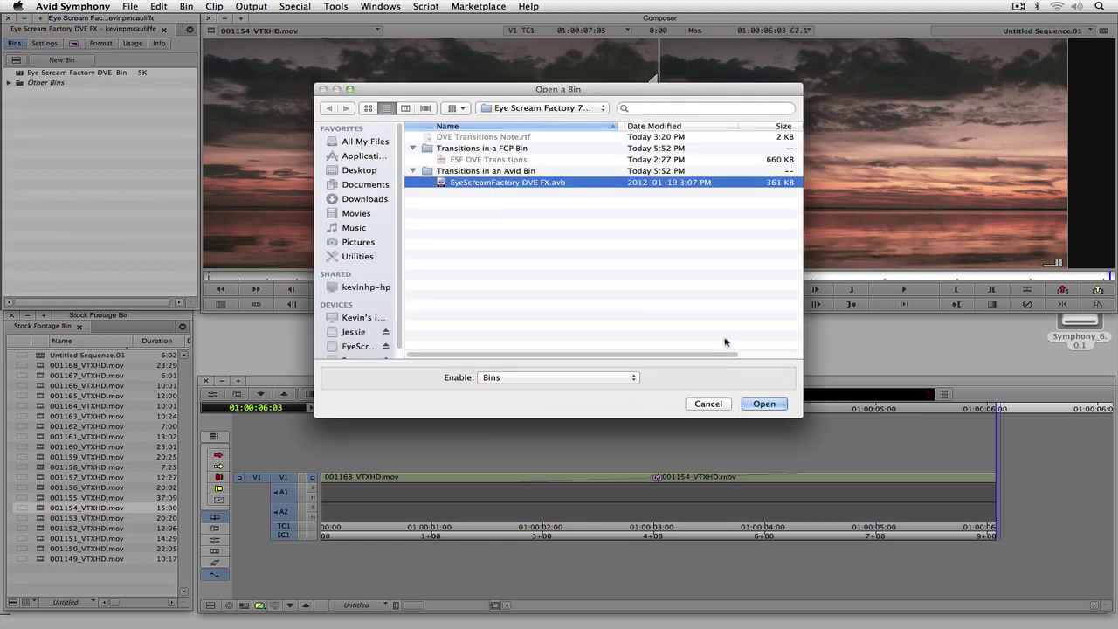
click(766, 407)
drag(311, 299, 466, 52)
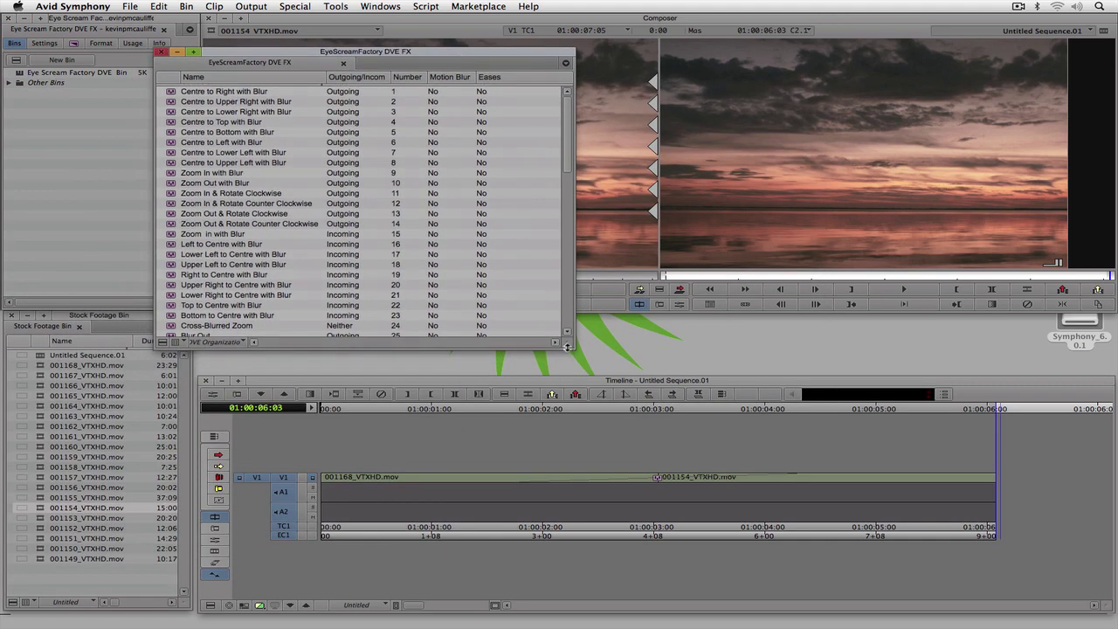
drag(638, 456, 684, 507)
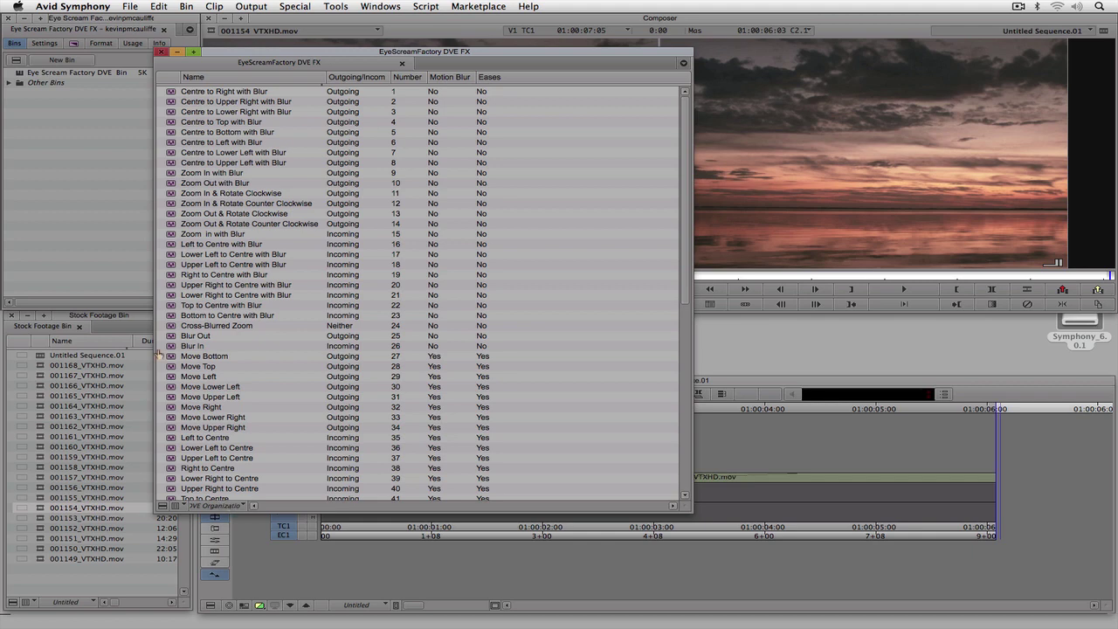
Show the project's settings list and save the EyeScreamFactory DVE FX bin's current view as DVE Organization
click(45, 43)
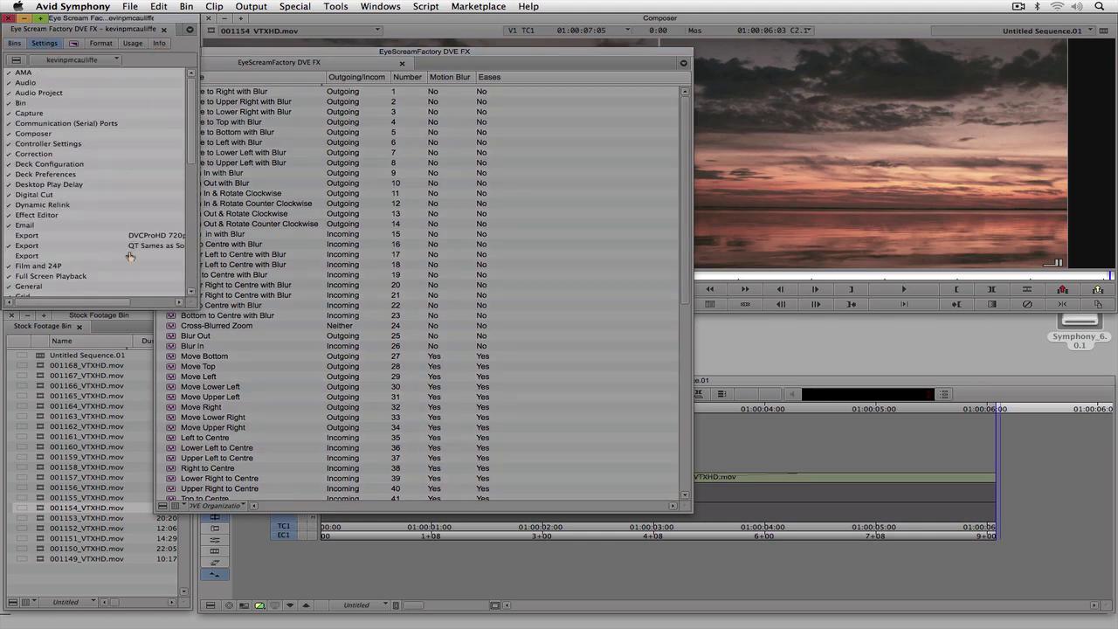
click(215, 506)
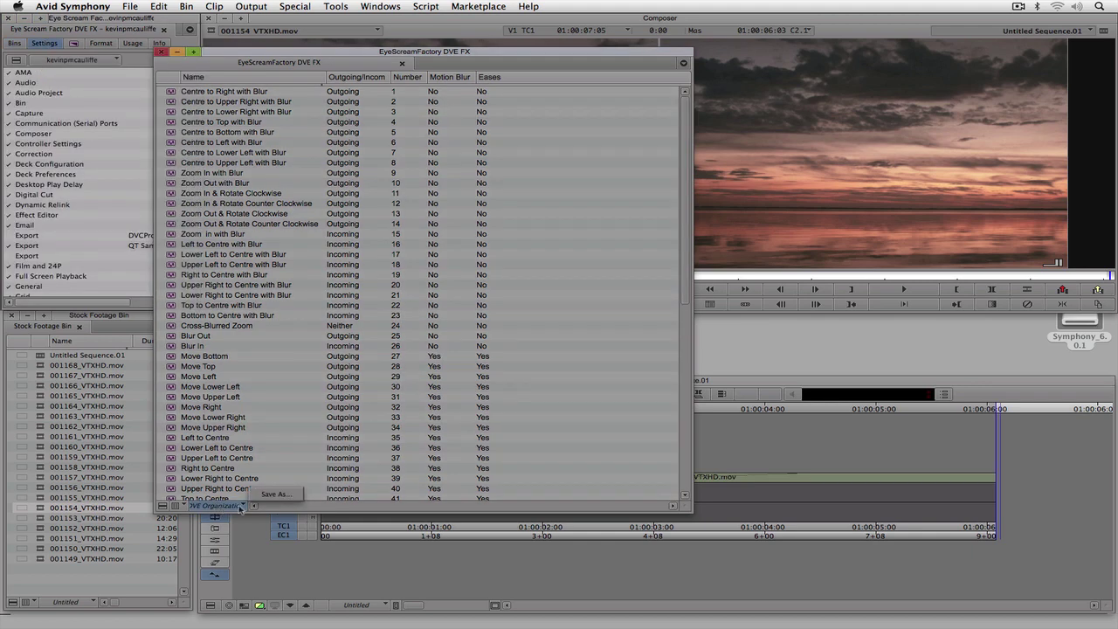
click(274, 494)
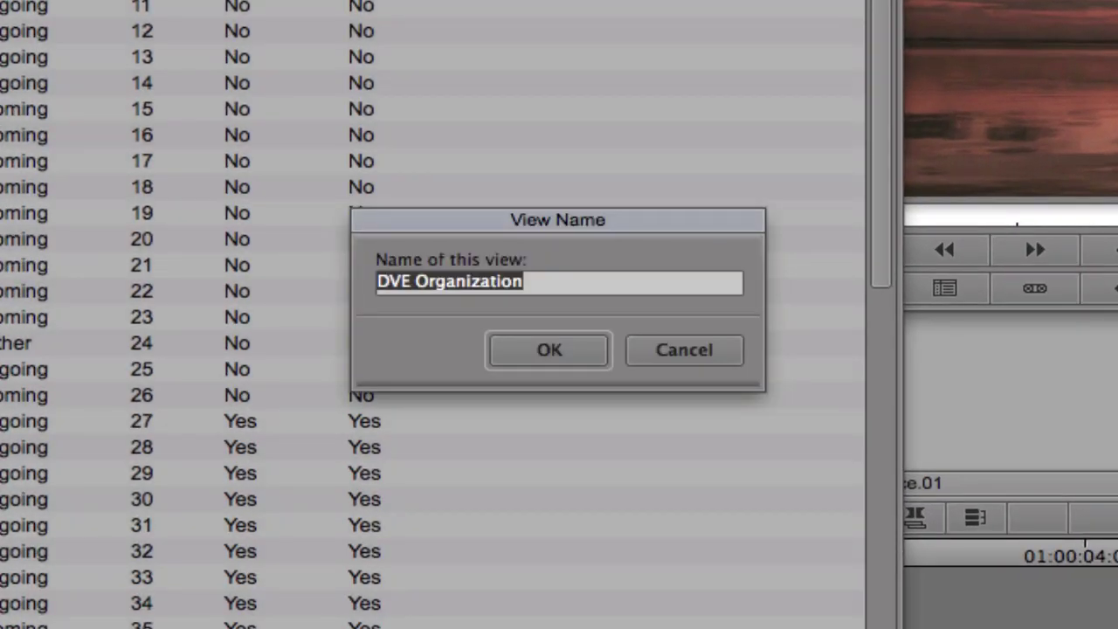
click(547, 351)
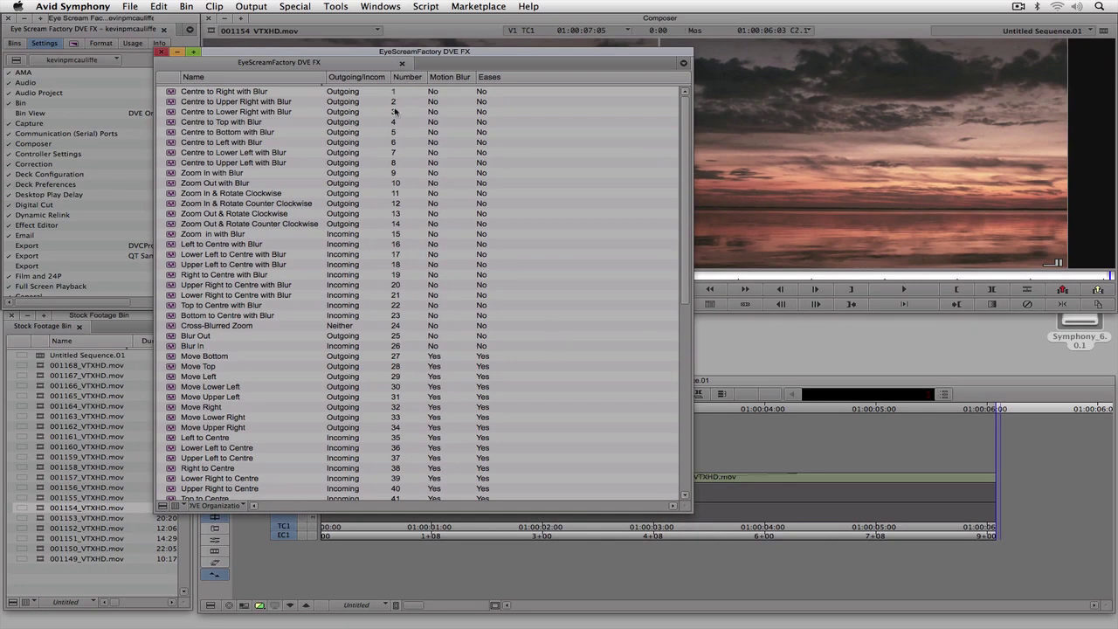
Select Cosmic Zoom Out in the EyeScreamFactory DVE FX bin and look through the transitions' direction, Number, Motion Blur and Eases columns
scroll(389, 367, down, 1)
scroll(392, 363, down, 10)
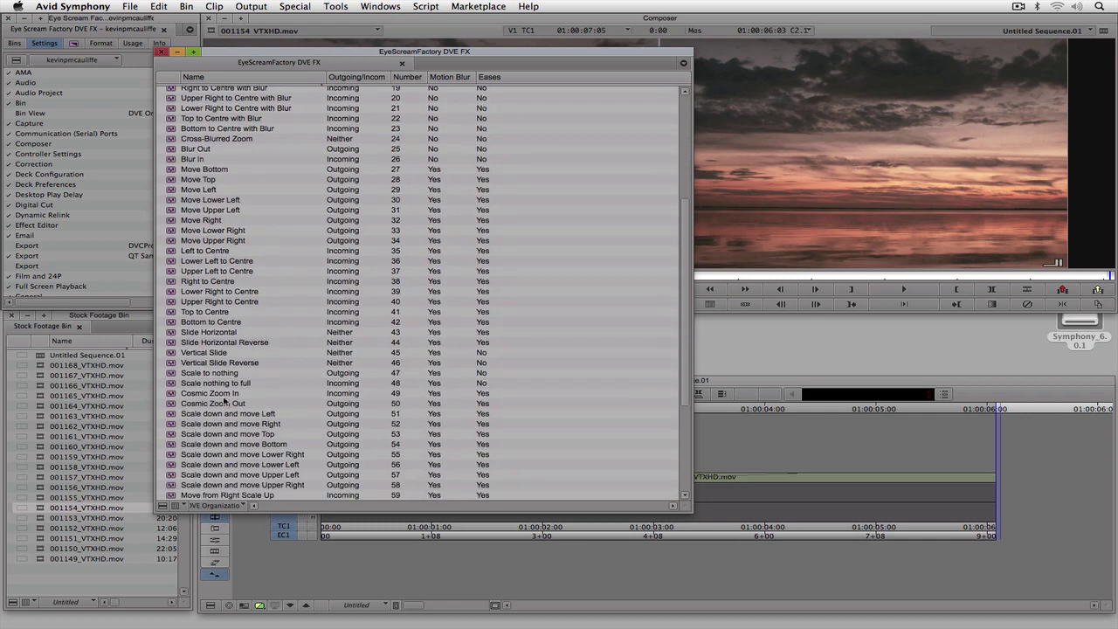
click(173, 404)
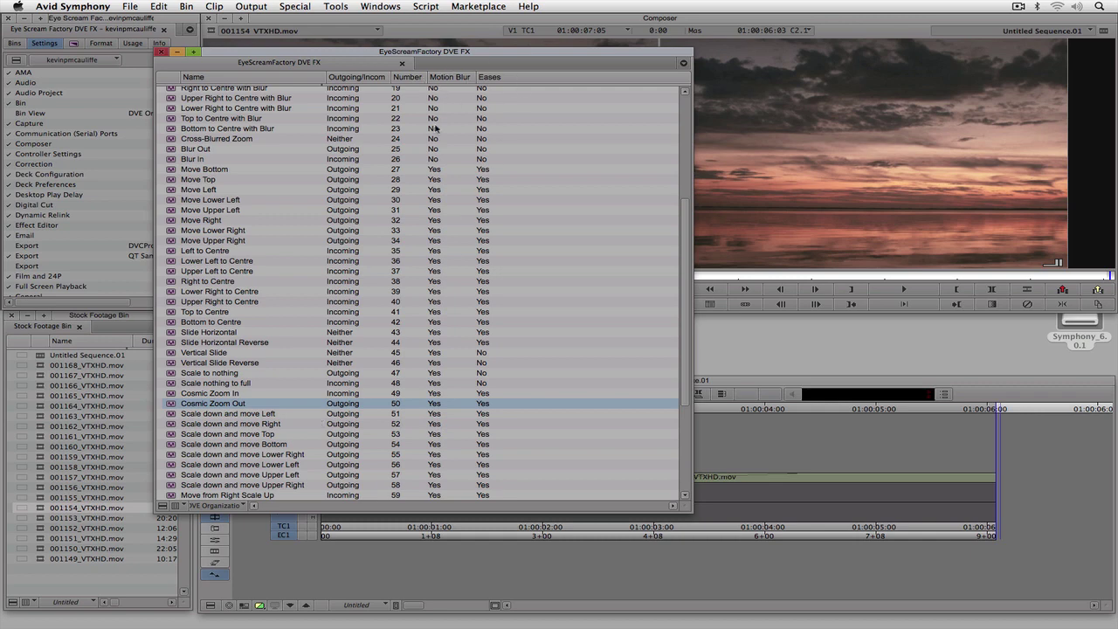
scroll(458, 274, down, 3)
scroll(451, 303, up, 2)
scroll(450, 302, up, 4)
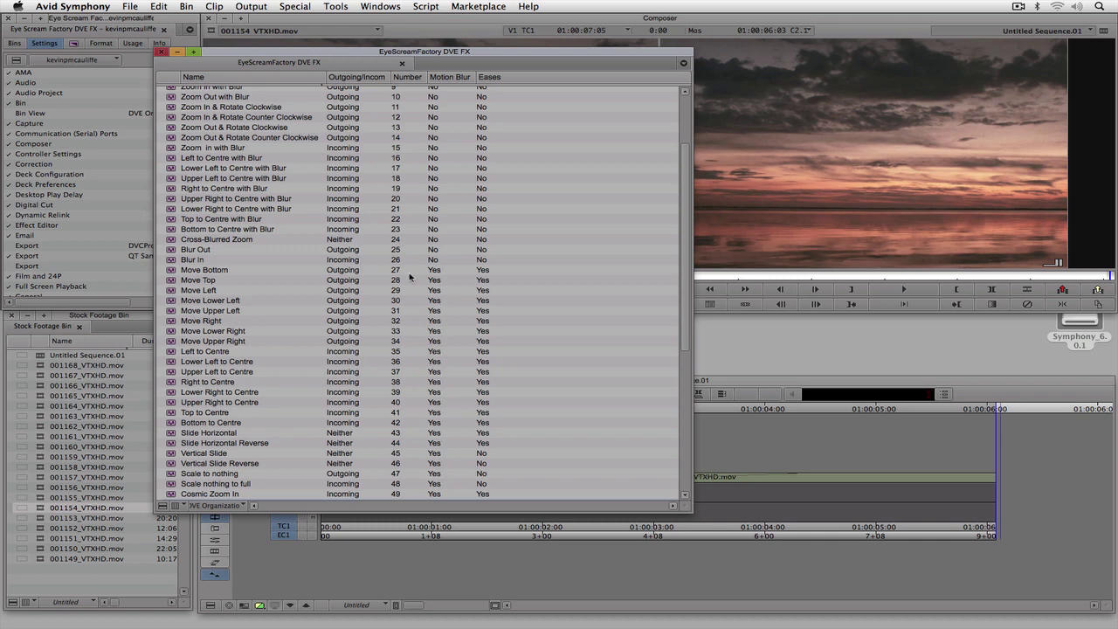
drag(688, 267, 701, 176)
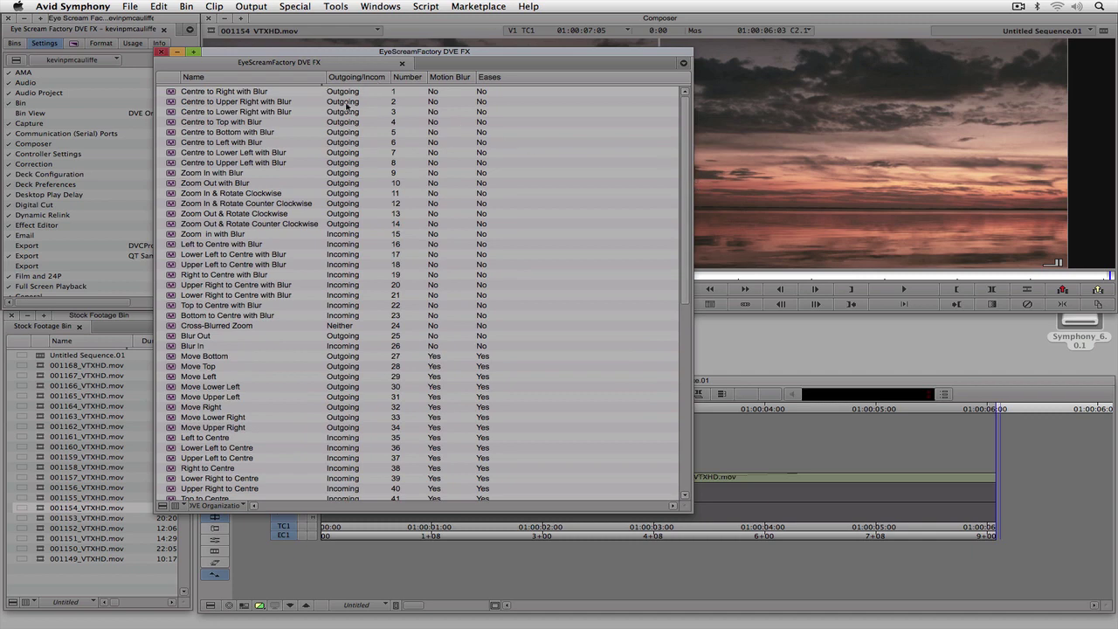